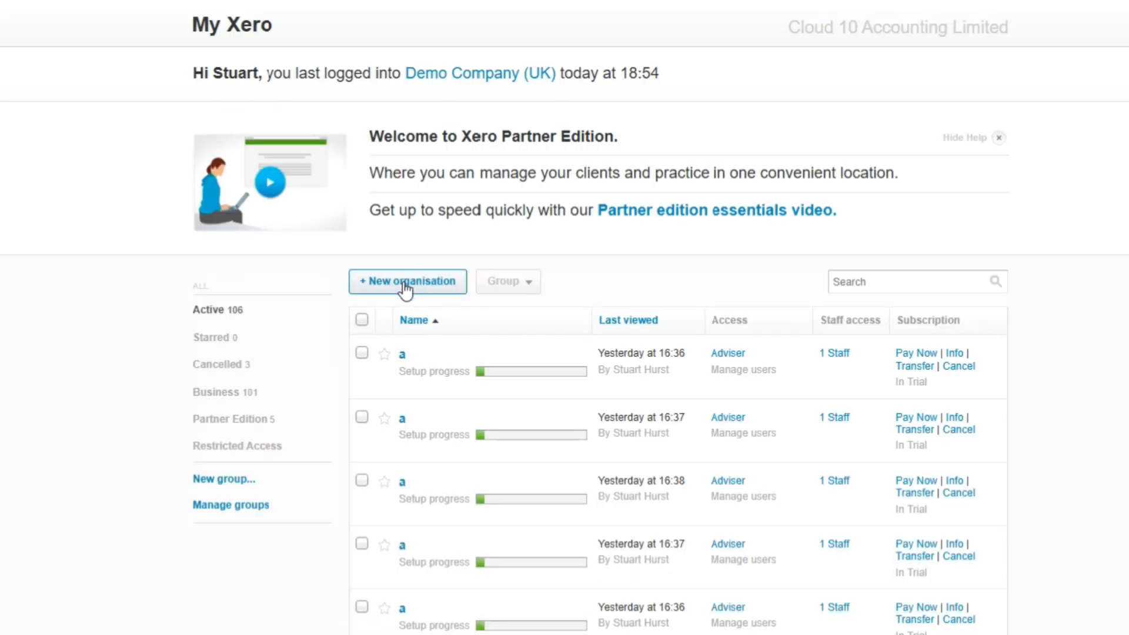
Step: Start a new organisation, enter the organisation's name and keep United Kingdom as the country where it pays taxes
{"action": "left_click", "coordinate": [405, 288]}
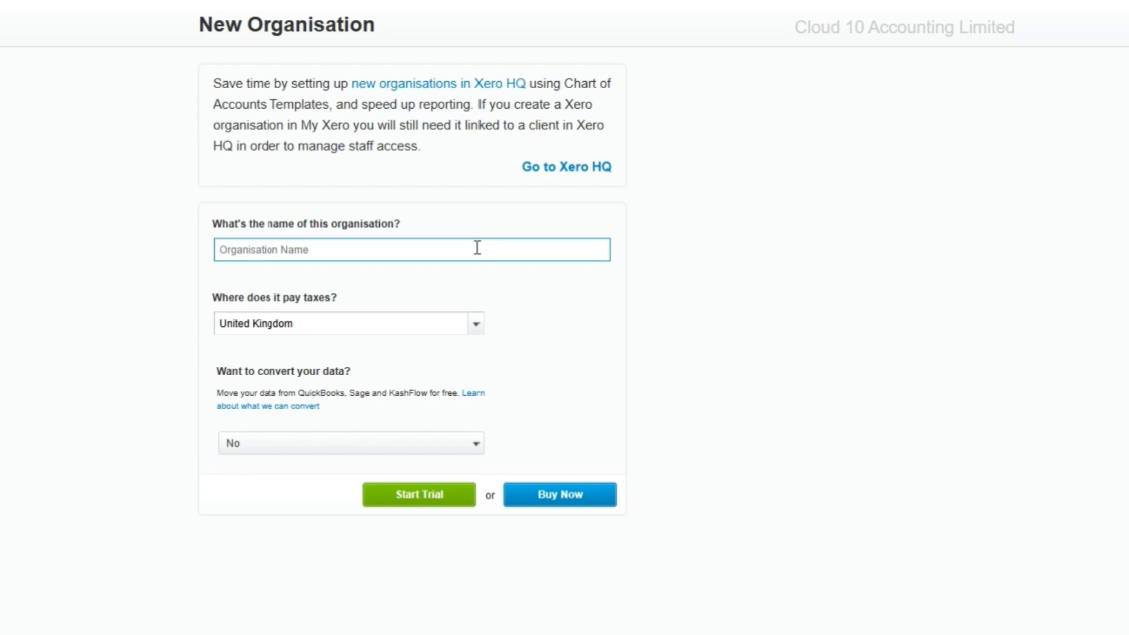
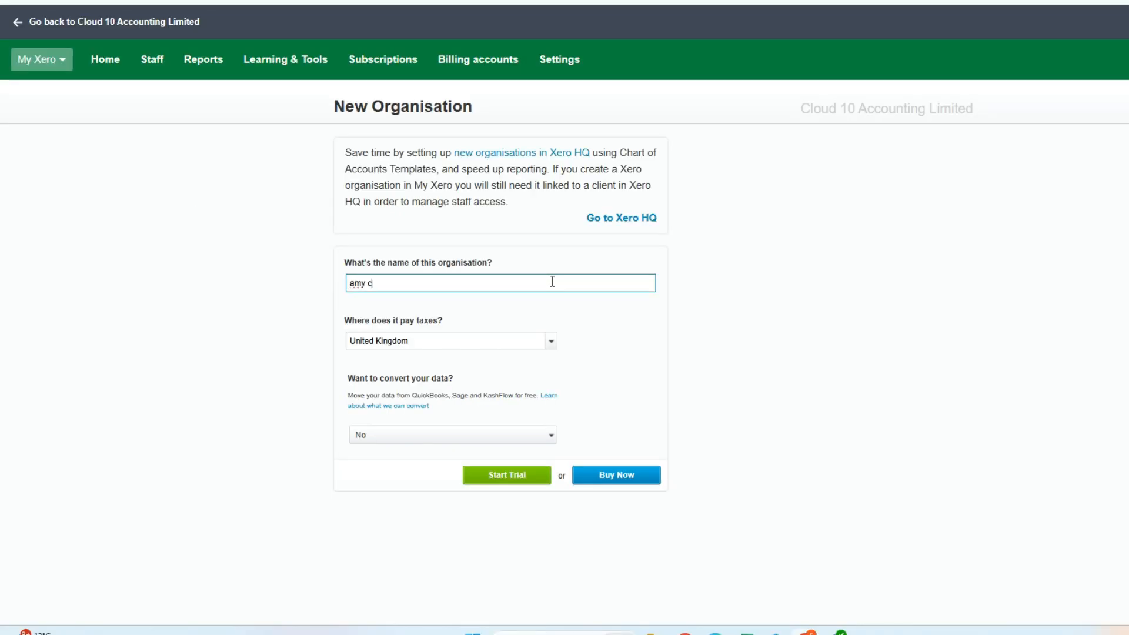
{"action": "left_click", "coordinate": [549, 343]}
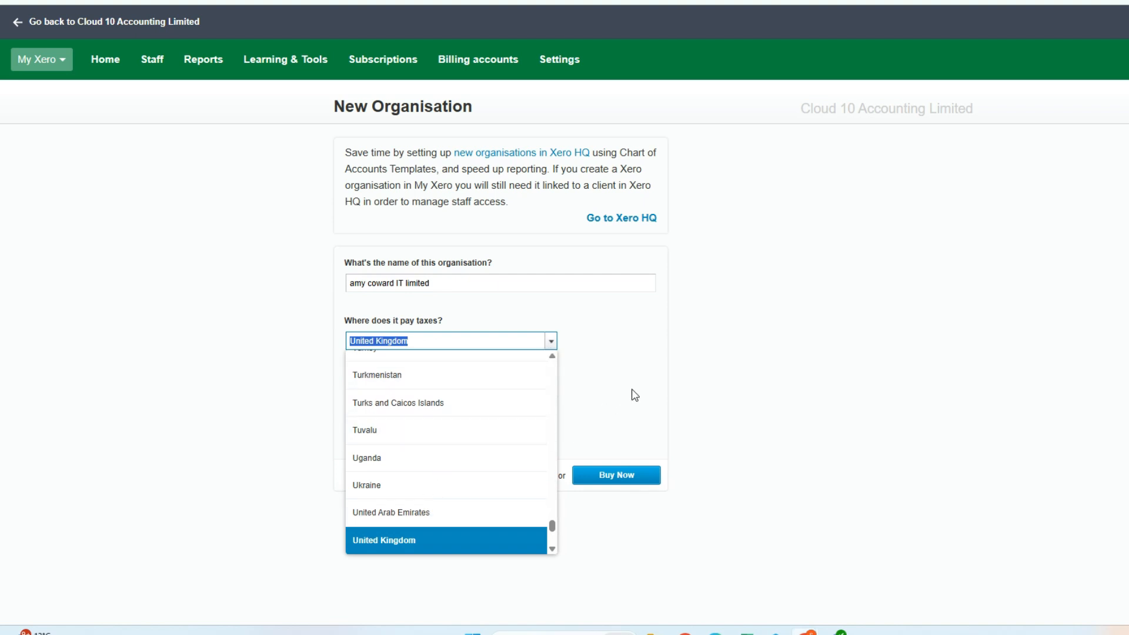
{"action": "left_click", "coordinate": [645, 398]}
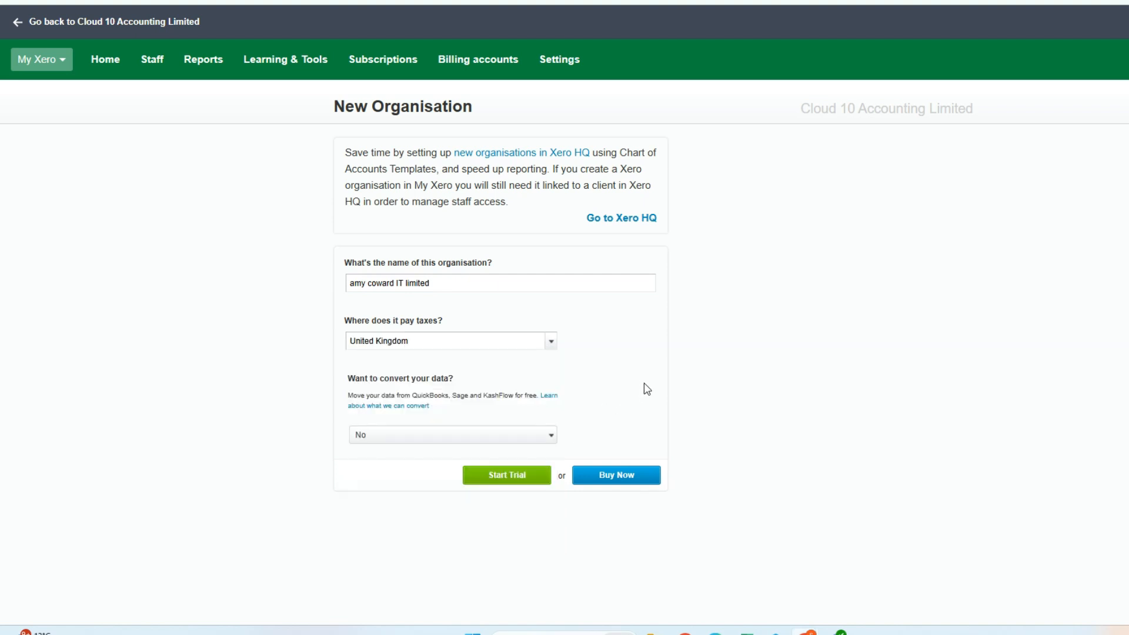
Step: Keep the data conversion option set to No and start the organisation's trial
{"action": "left_click", "coordinate": [550, 434]}
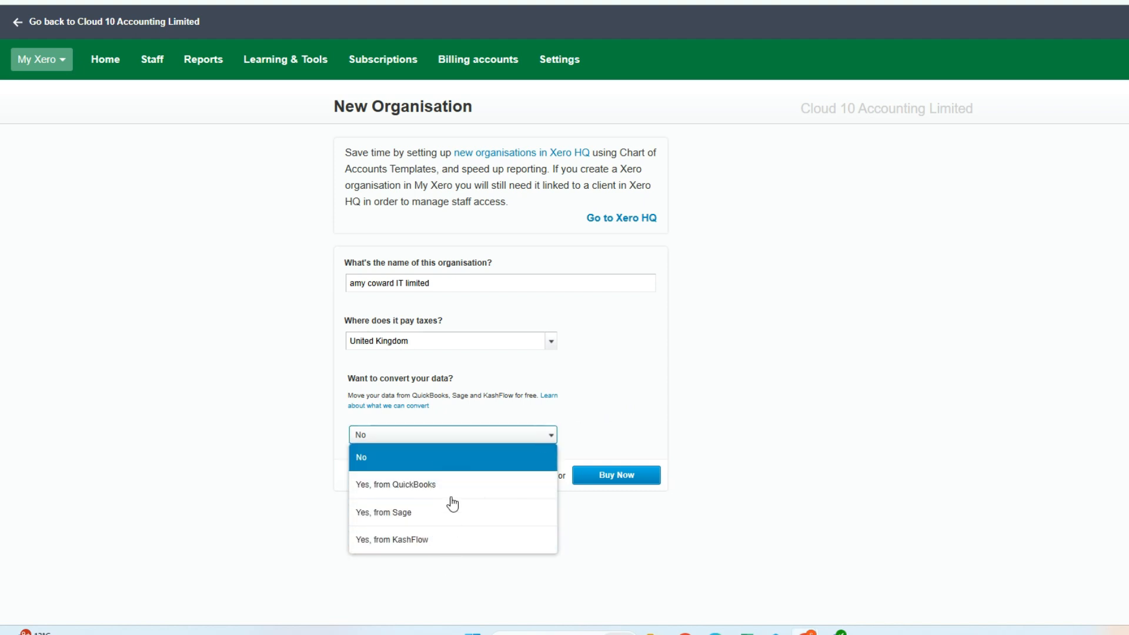
{"action": "left_click", "coordinate": [607, 403]}
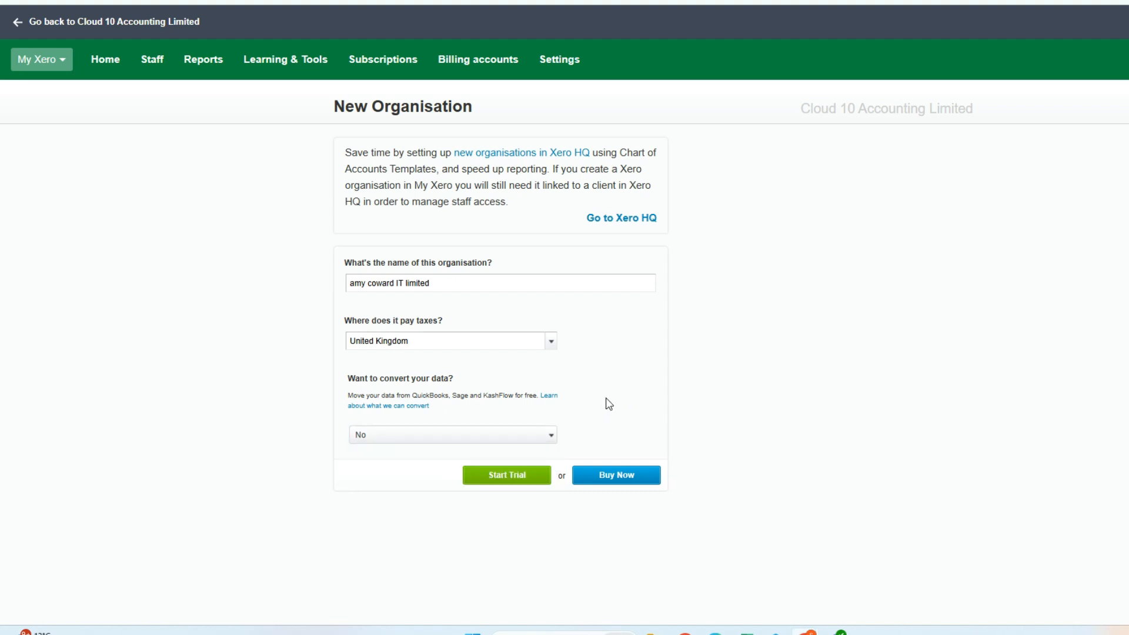
{"action": "left_click", "coordinate": [513, 476]}
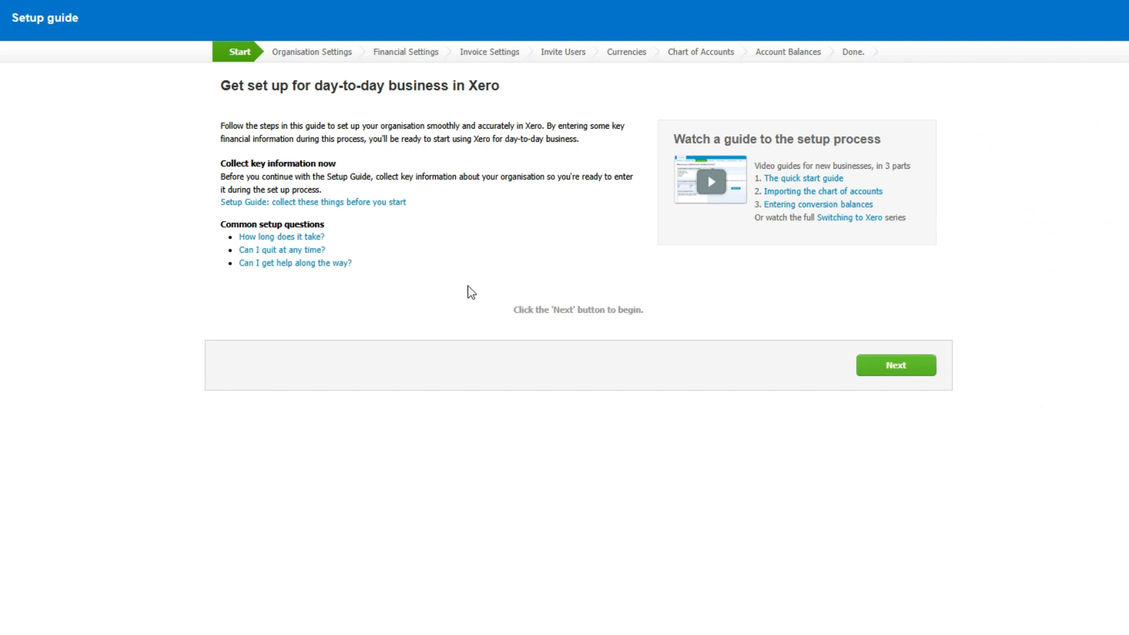
Step: Begin the setup guide and enter the company registration number, keeping Limited Company as the organisation type
{"action": "left_click", "coordinate": [920, 369]}
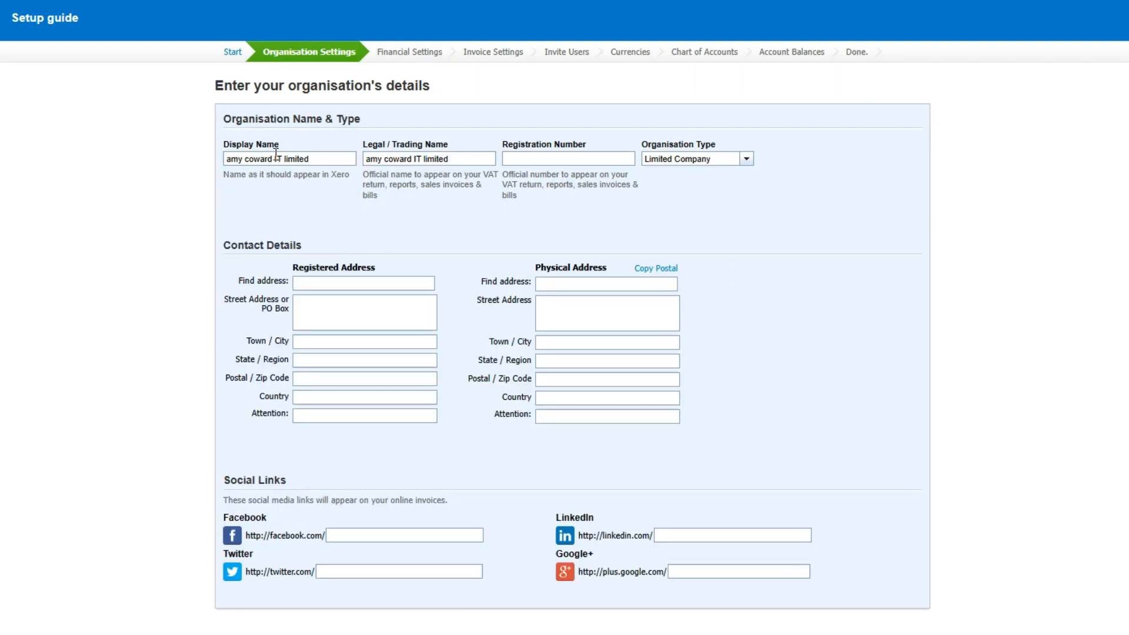
{"action": "left_click_drag", "start_coordinate": [454, 165], "coordinate": [235, 156]}
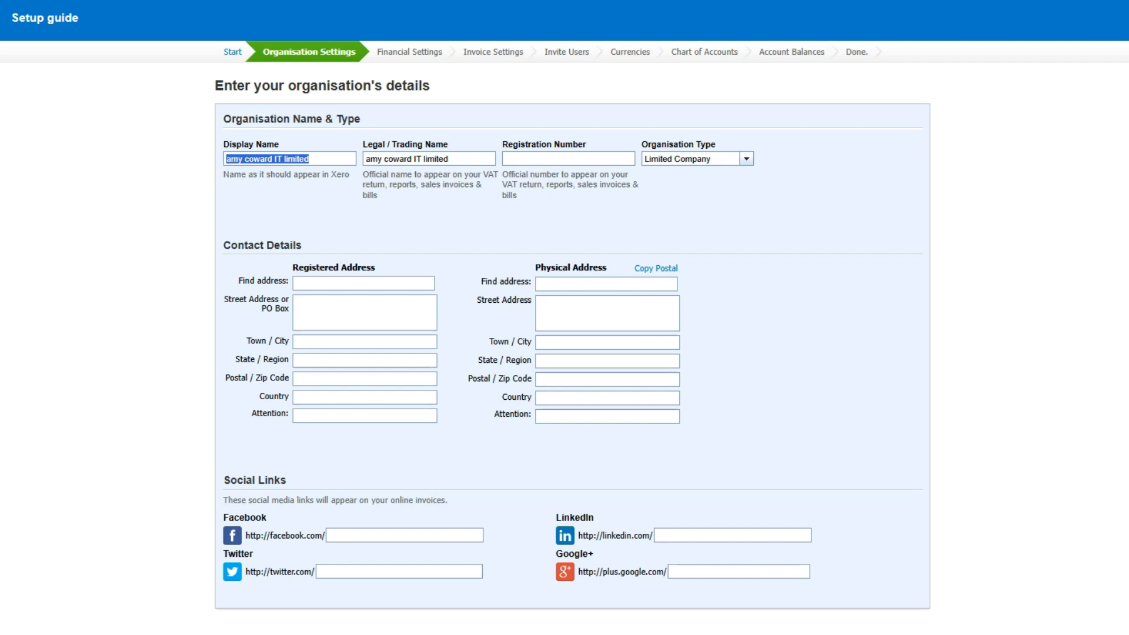
{"action": "left_click", "coordinate": [506, 157]}
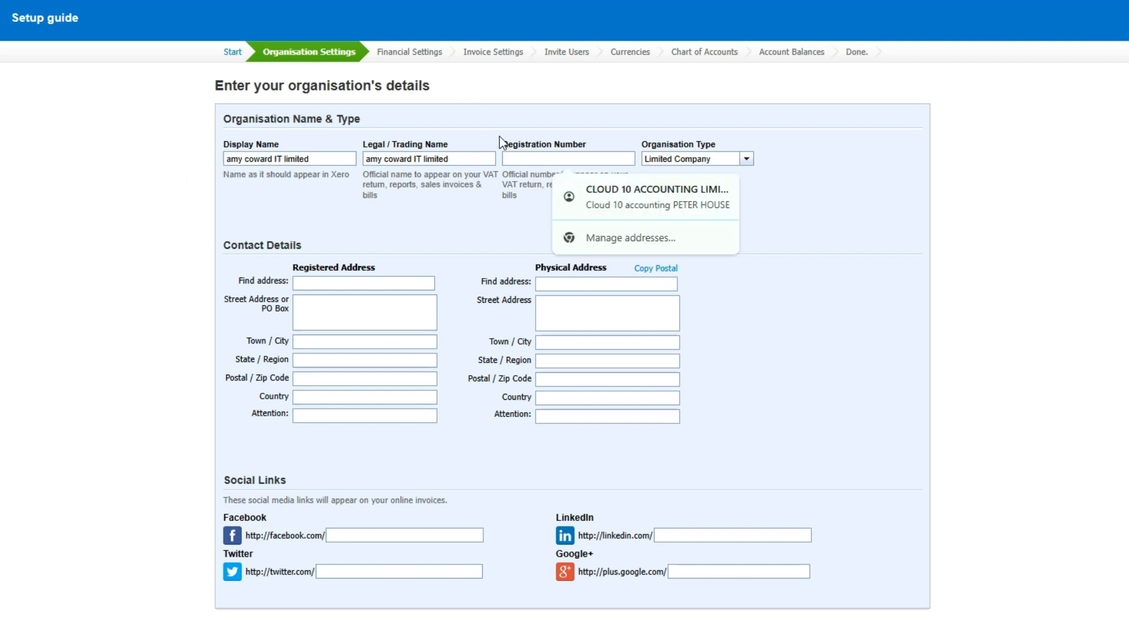
{"action": "type", "text": "12345678"}
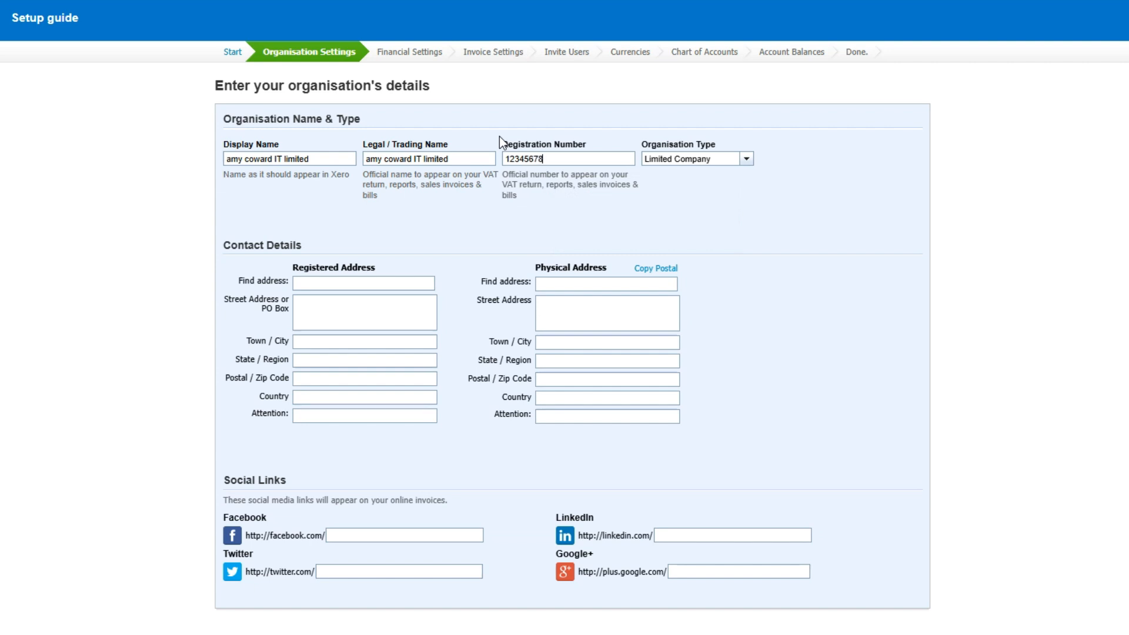
{"action": "left_click", "coordinate": [746, 159]}
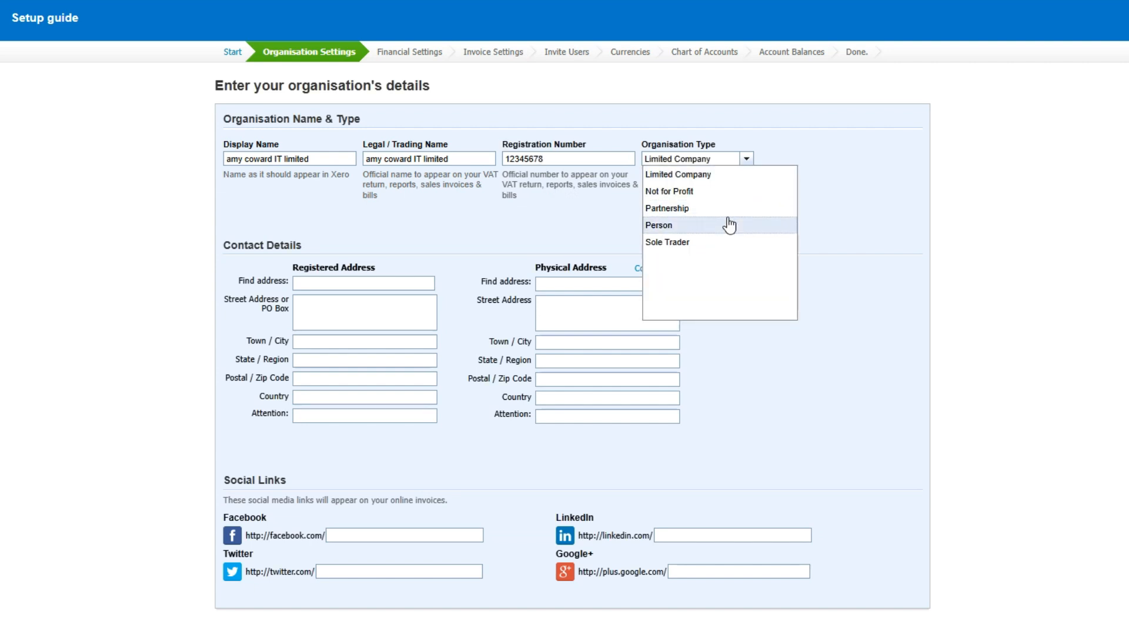
{"action": "left_click", "coordinate": [831, 214]}
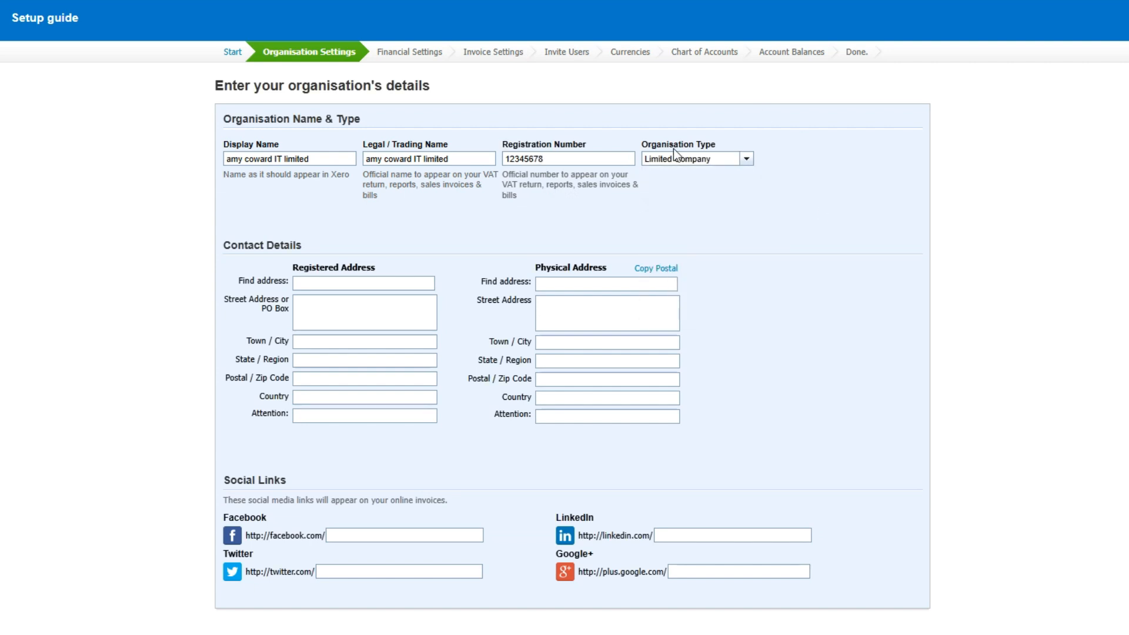
Step: Leave the contact details and social links blank and continue to the financial settings
{"action": "left_click", "coordinate": [405, 284]}
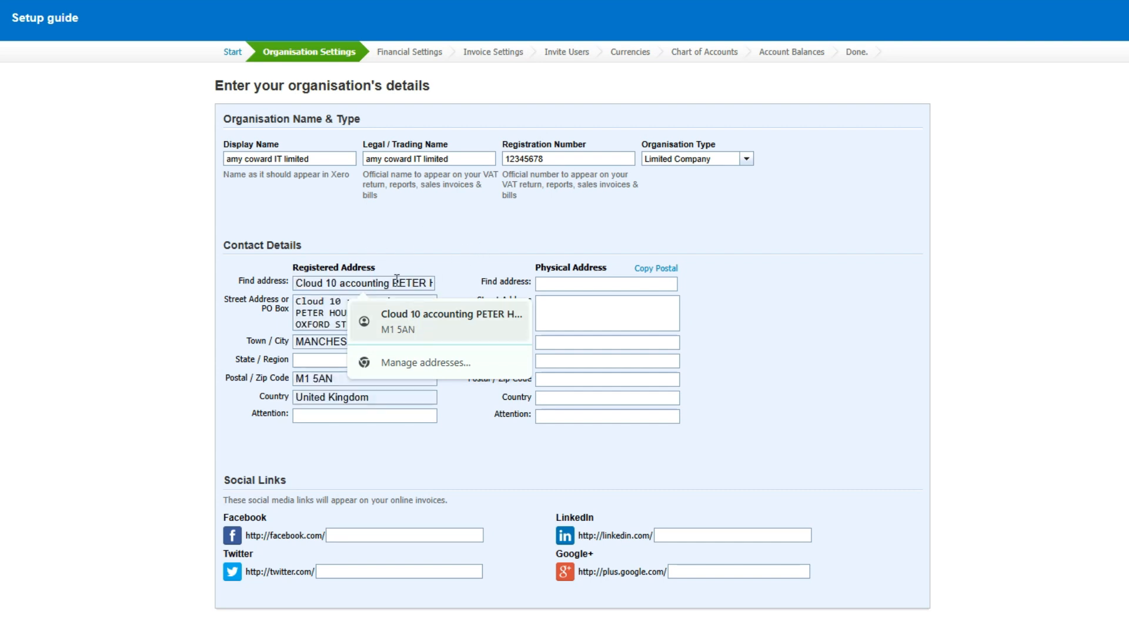
{"action": "left_click", "coordinate": [443, 228]}
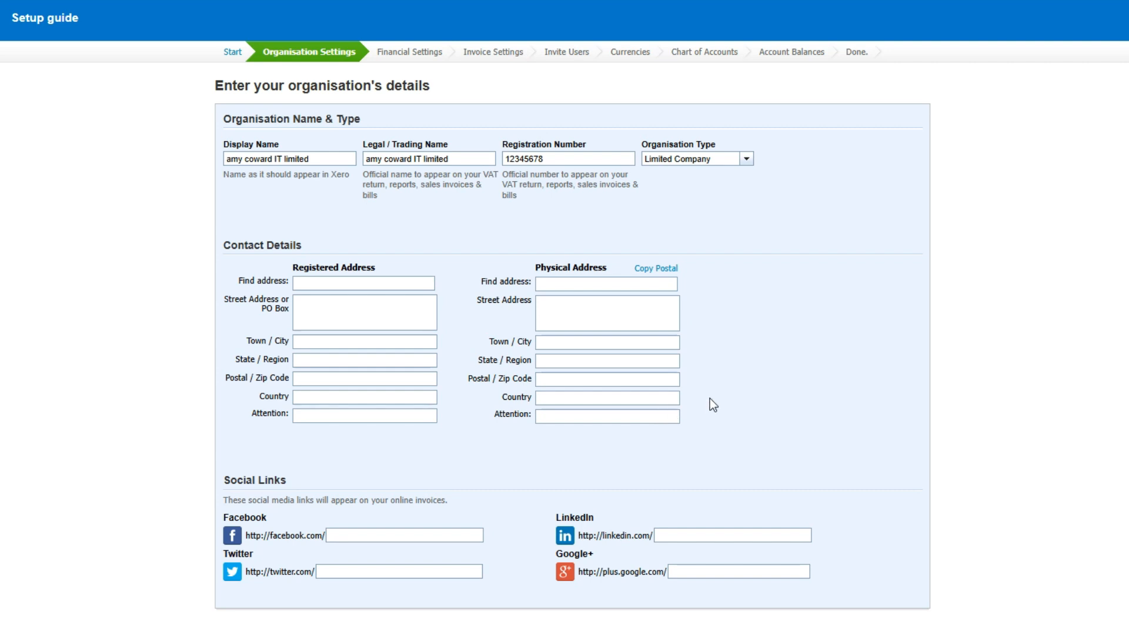
{"action": "scroll", "coordinate": [712, 385], "scroll_direction": "down", "scroll_amount": 1}
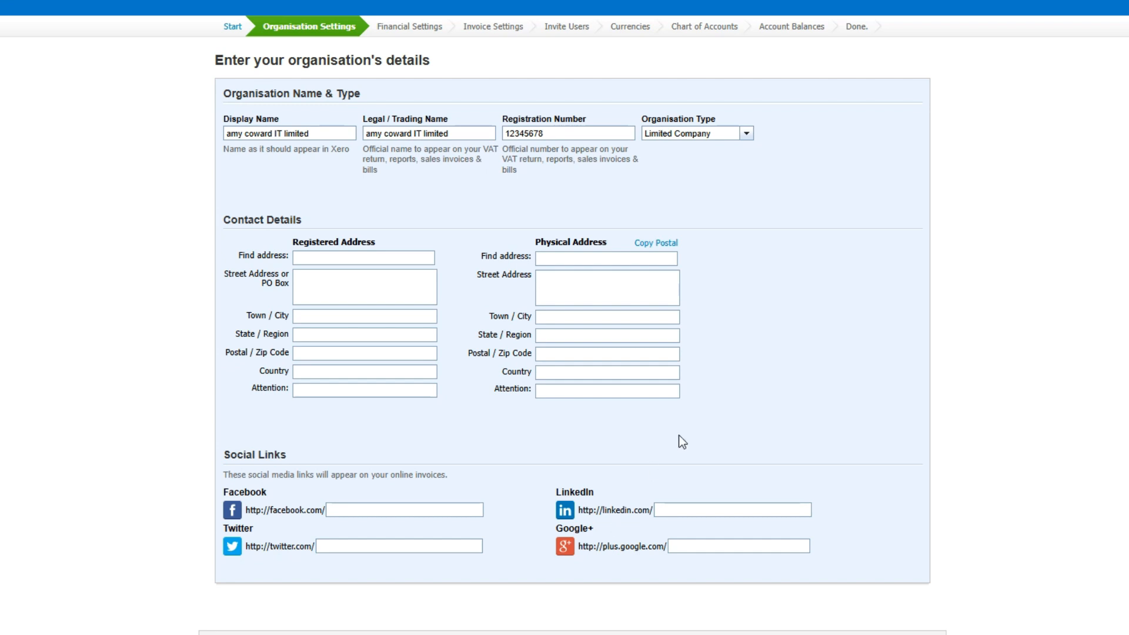
{"action": "scroll", "coordinate": [677, 441], "scroll_direction": "down", "scroll_amount": 3}
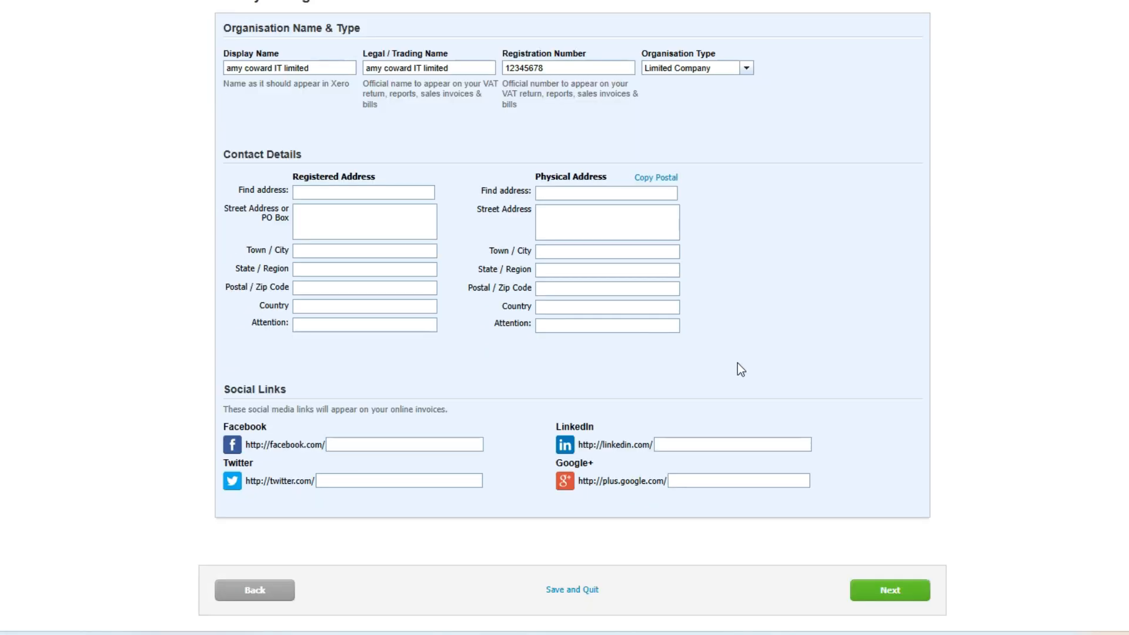
{"action": "scroll", "coordinate": [844, 470], "scroll_direction": "up", "scroll_amount": 3}
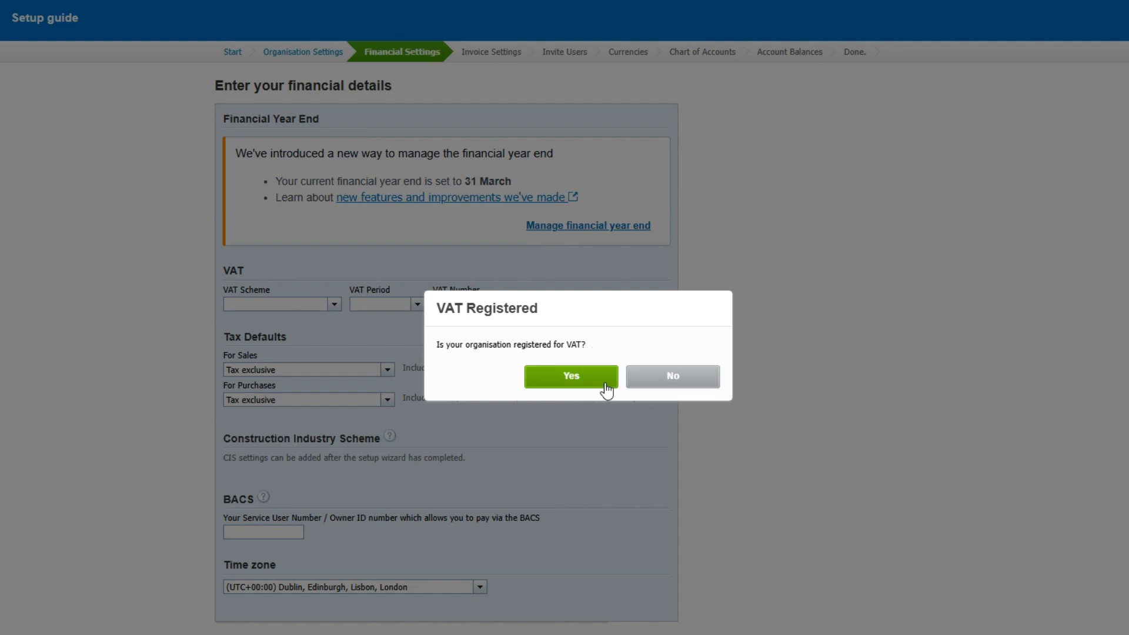
Step: Declare the organisation VAT registered, keep the Accrual Scheme and set the VAT period to Quarterly
{"action": "left_click", "coordinate": [594, 385]}
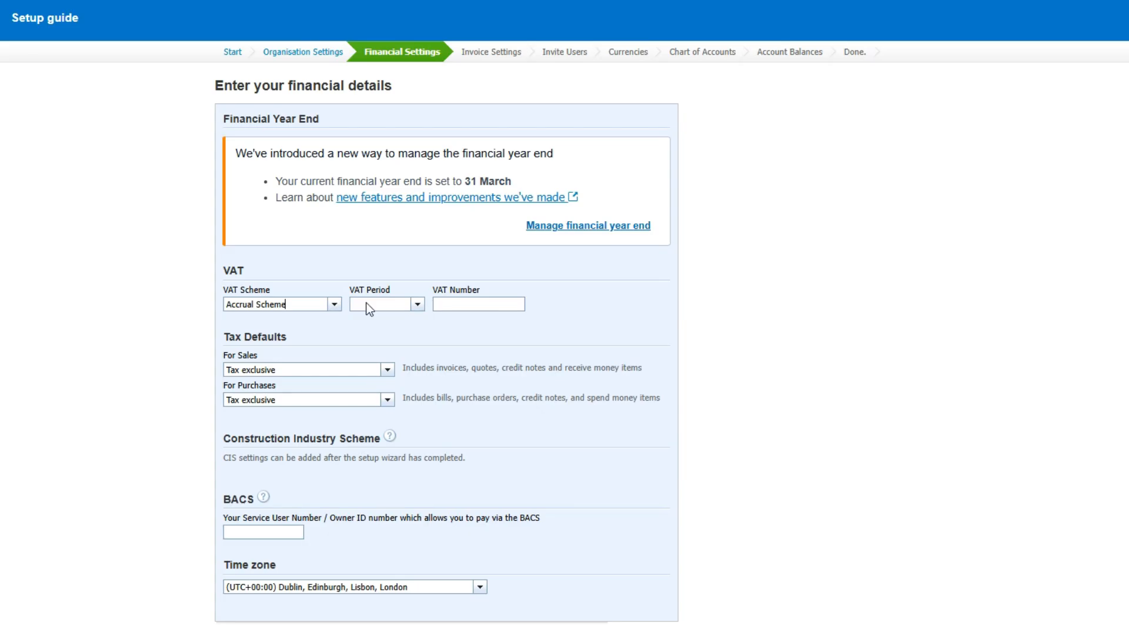
{"action": "left_click", "coordinate": [327, 307]}
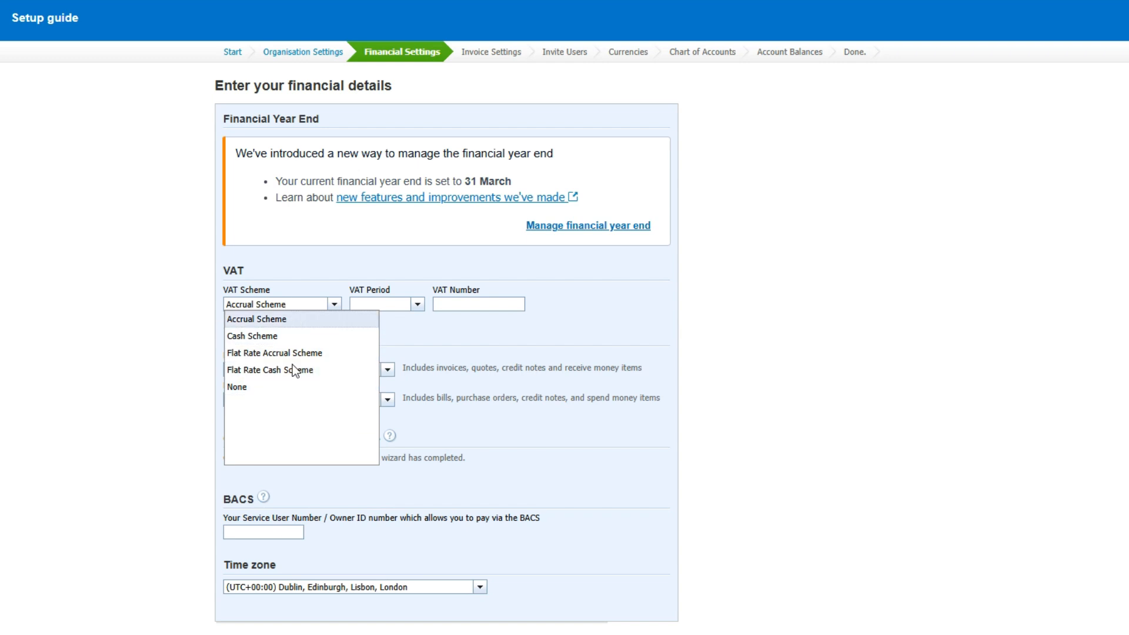
{"action": "left_click", "coordinate": [445, 356]}
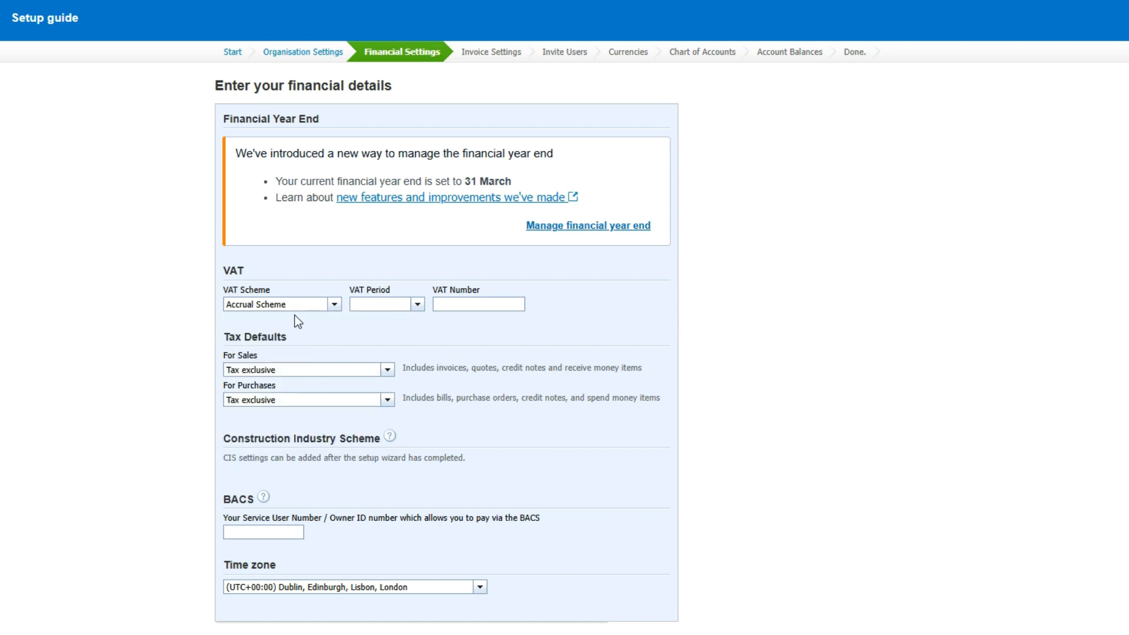
{"action": "left_click", "coordinate": [417, 305]}
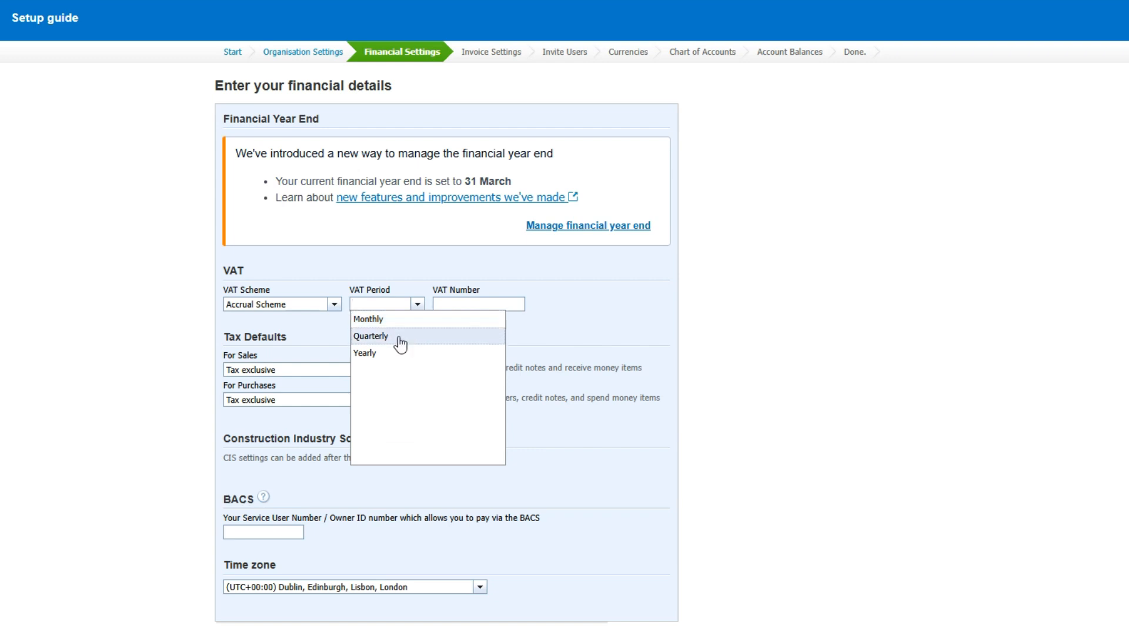
{"action": "left_click", "coordinate": [400, 342]}
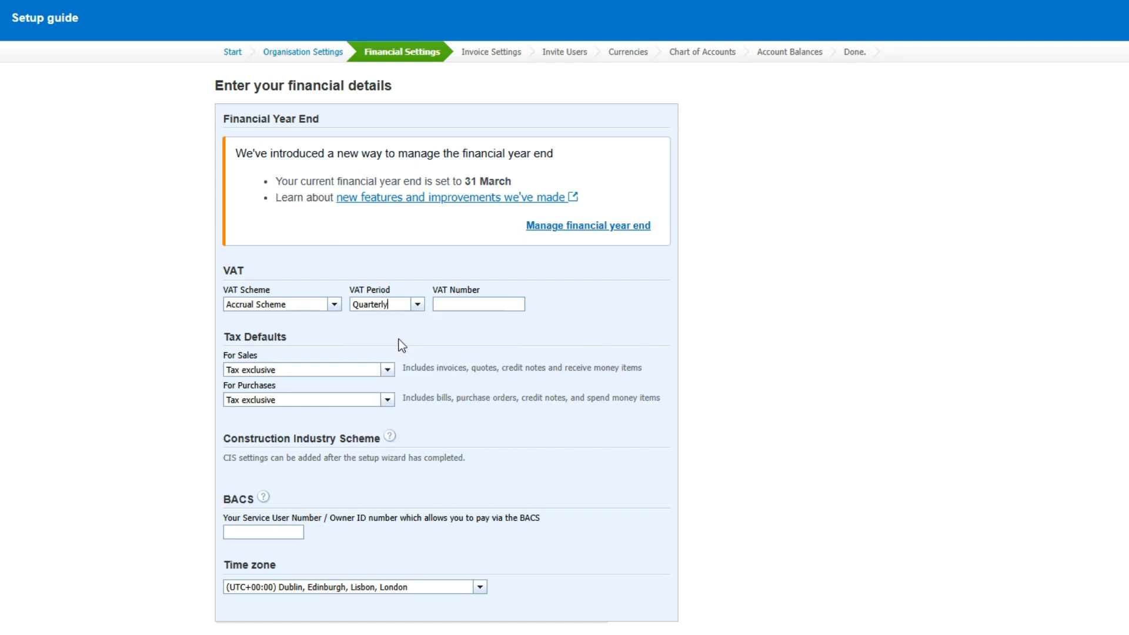
Step: Enter the VAT number and set the sales tax default to Tax exclusive
{"action": "left_click", "coordinate": [472, 304]}
{"action": "type", "text": "12345678"}
{"action": "left_click", "coordinate": [387, 370]}
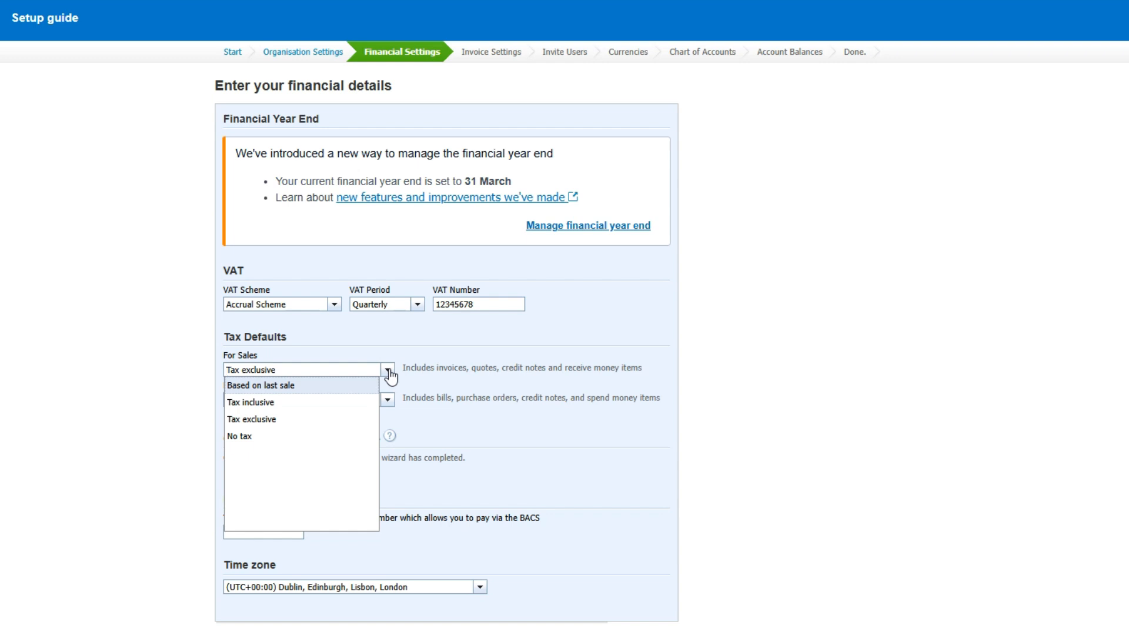
{"action": "left_click", "coordinate": [302, 418]}
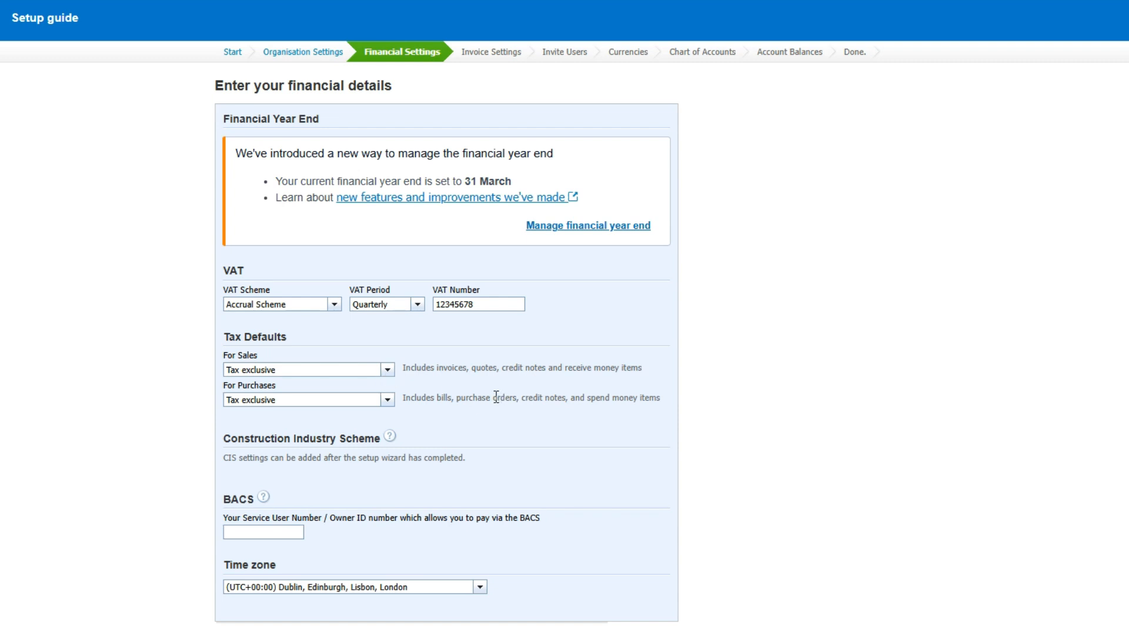
Step: Leave the BACS number empty, keep the Dublin, Edinburgh, Lisbon, London time zone and continue to the invoice settings
{"action": "scroll", "coordinate": [493, 395], "scroll_direction": "down", "scroll_amount": 1}
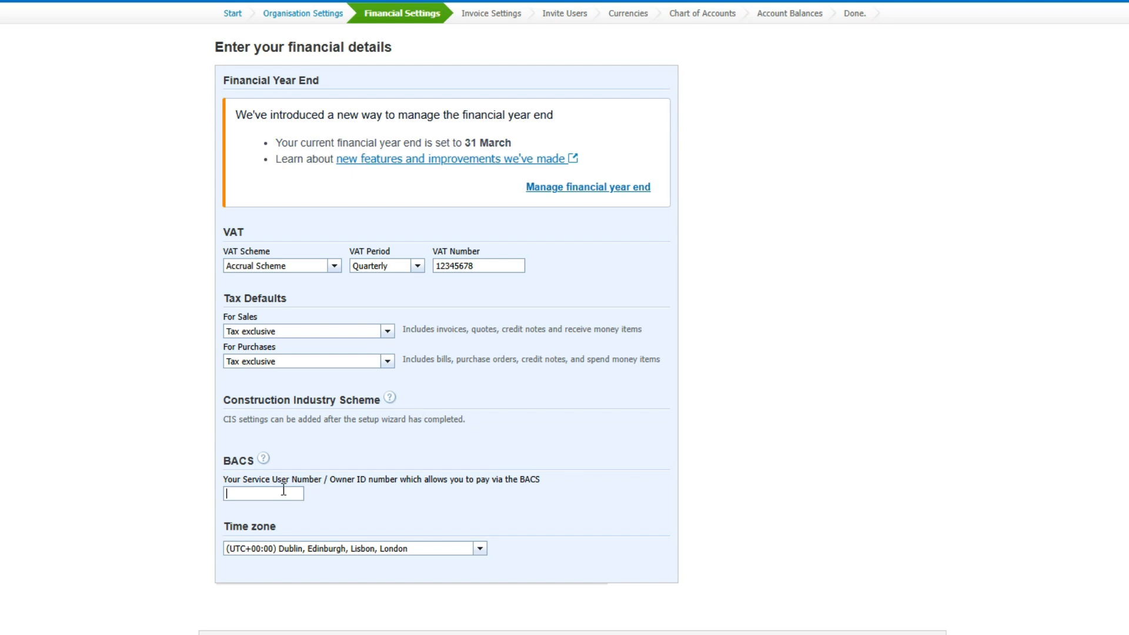
{"action": "left_click_drag", "start_coordinate": [555, 488], "coordinate": [511, 490]}
{"action": "left_click", "coordinate": [301, 494]}
{"action": "left_click", "coordinate": [480, 549]}
{"action": "left_click", "coordinate": [562, 519]}
{"action": "scroll", "coordinate": [697, 277], "scroll_direction": "down", "scroll_amount": 1}
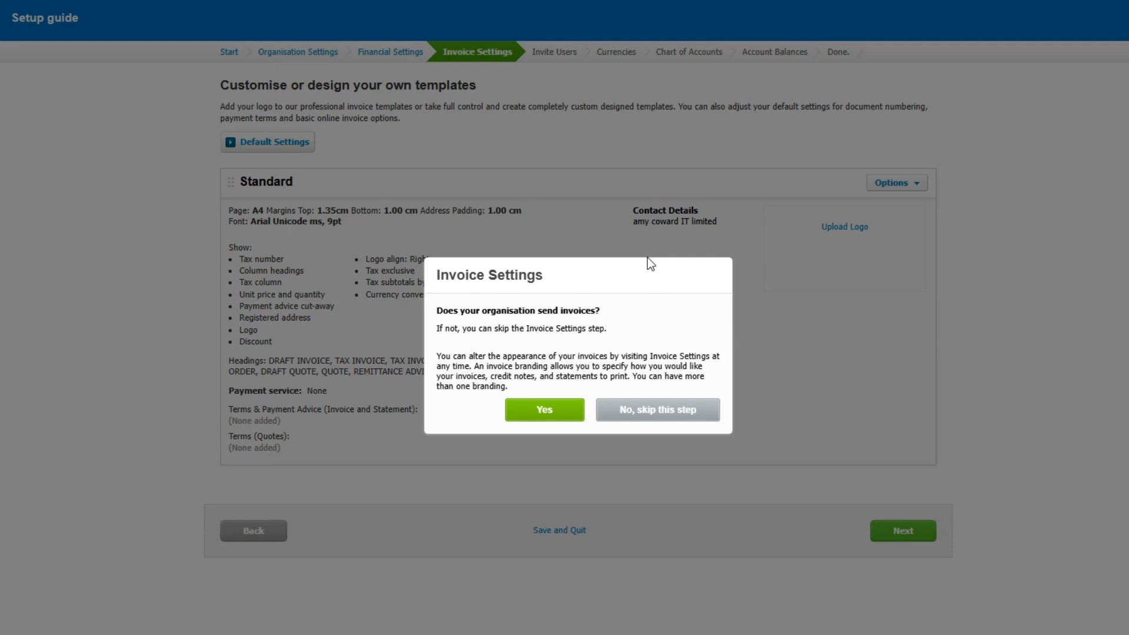
Step: Confirm that the organisation sends invoices, and view the logo upload options without uploading a file
{"action": "left_click", "coordinate": [656, 412]}
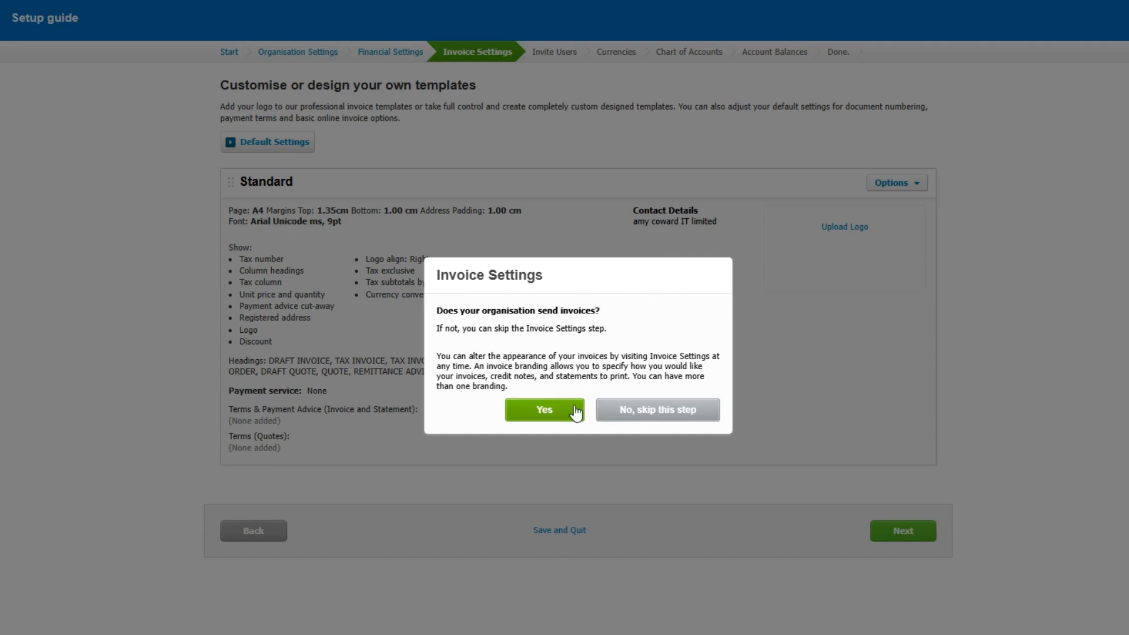
{"action": "left_click", "coordinate": [547, 411]}
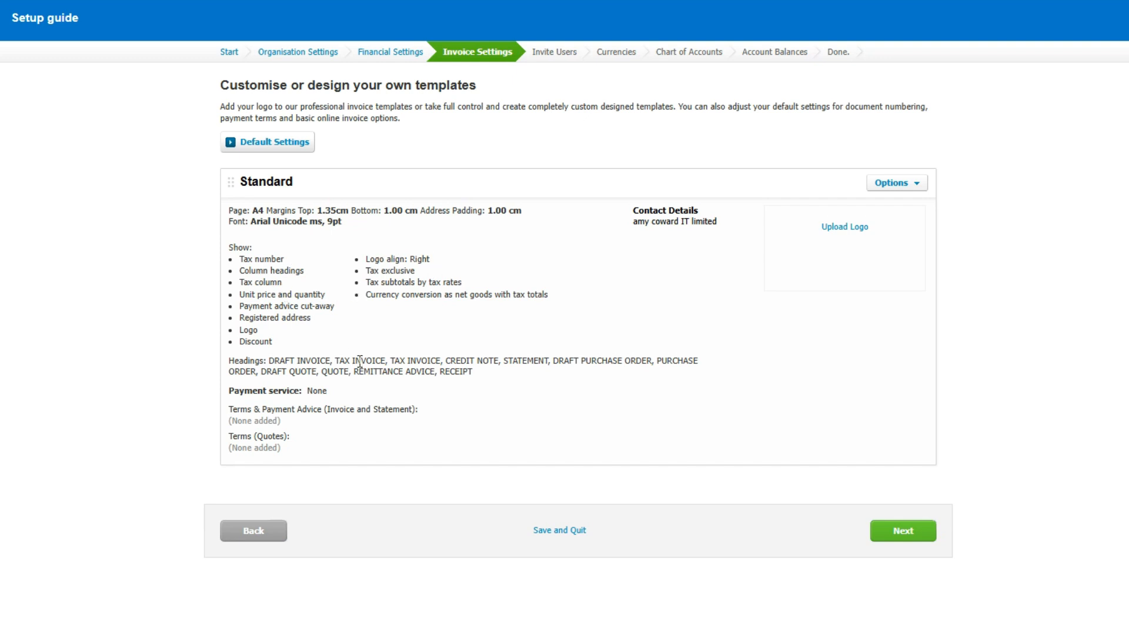
{"action": "left_click", "coordinate": [850, 232]}
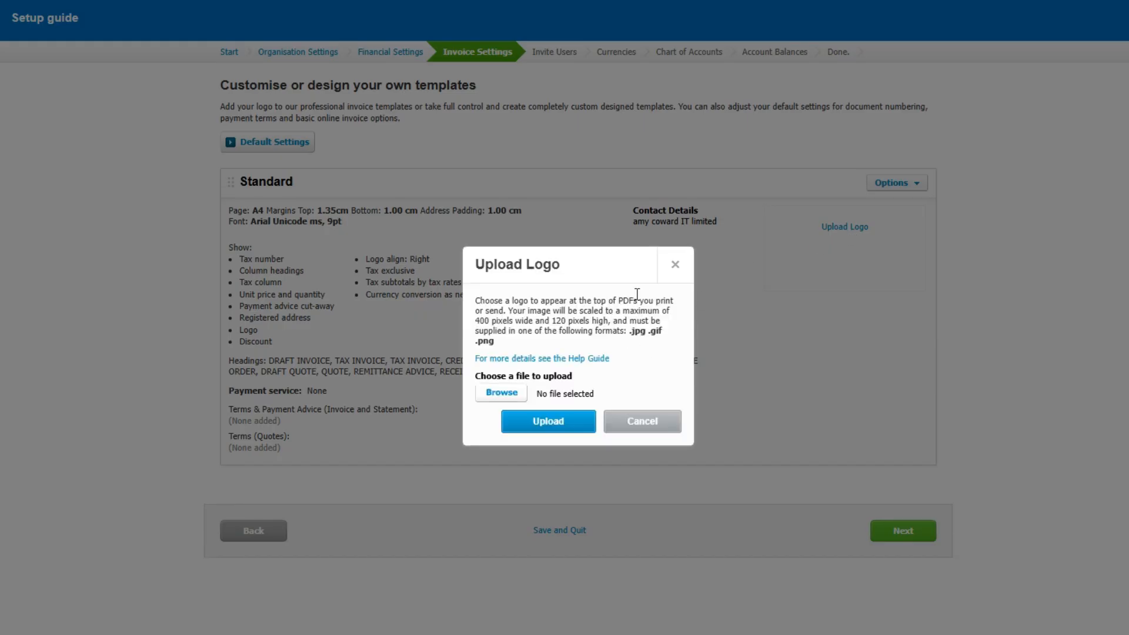
{"action": "left_click", "coordinate": [674, 265]}
Step: Edit the Standard branding theme, keeping the logo alignment Right and both terms texts empty, and save it
{"action": "left_click", "coordinate": [911, 187]}
{"action": "left_click", "coordinate": [901, 199]}
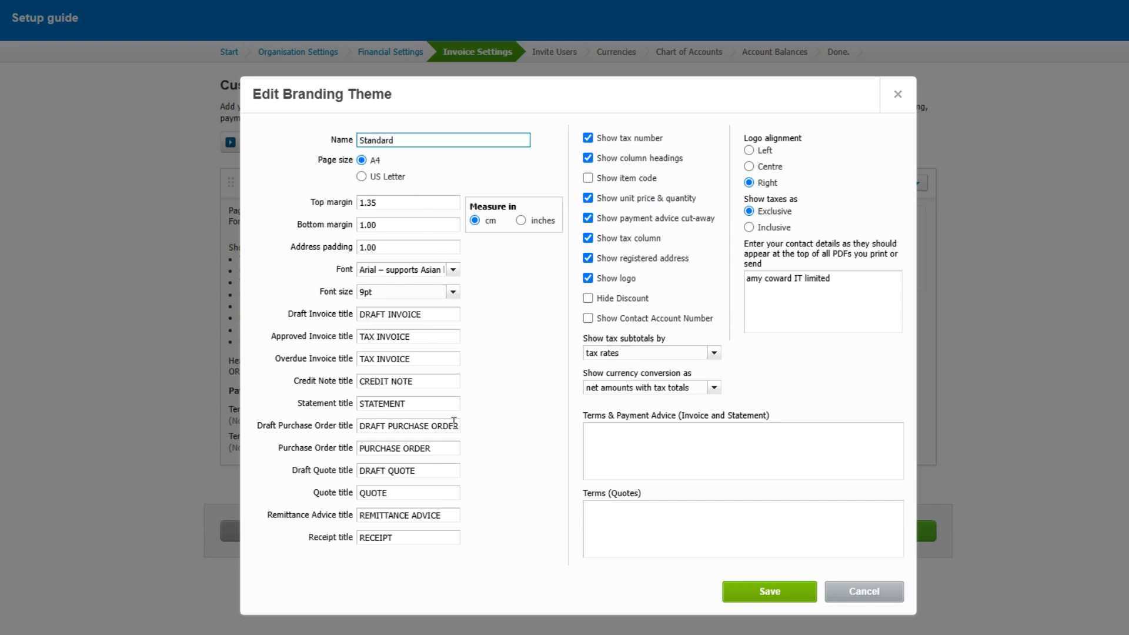
{"action": "left_click", "coordinate": [749, 167]}
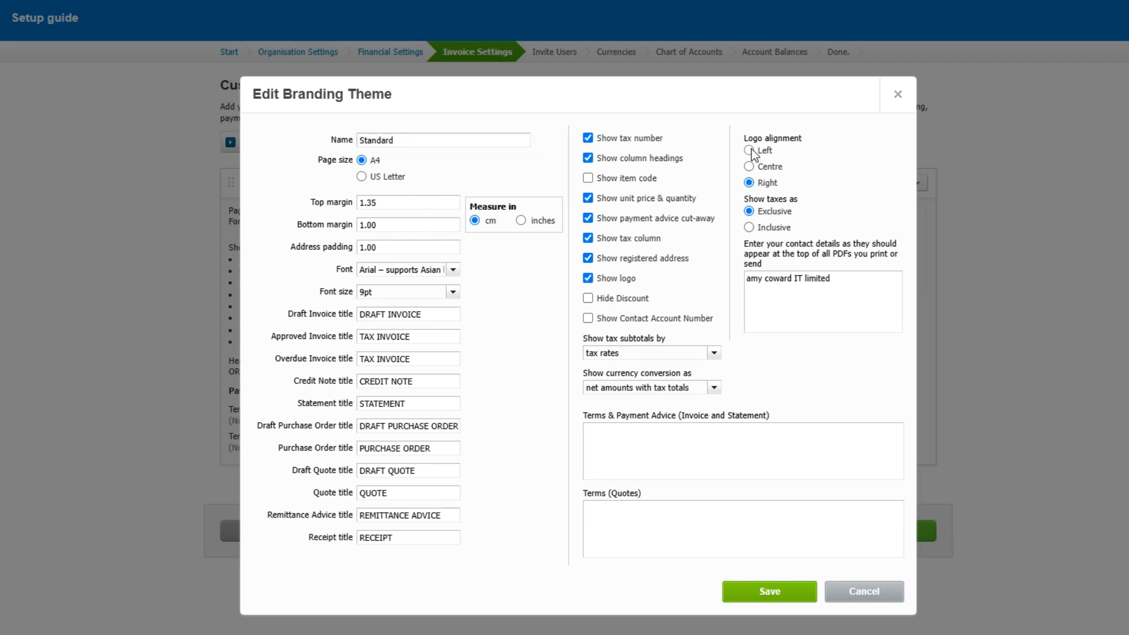
{"action": "left_click", "coordinate": [750, 183]}
{"action": "left_click", "coordinate": [647, 446]}
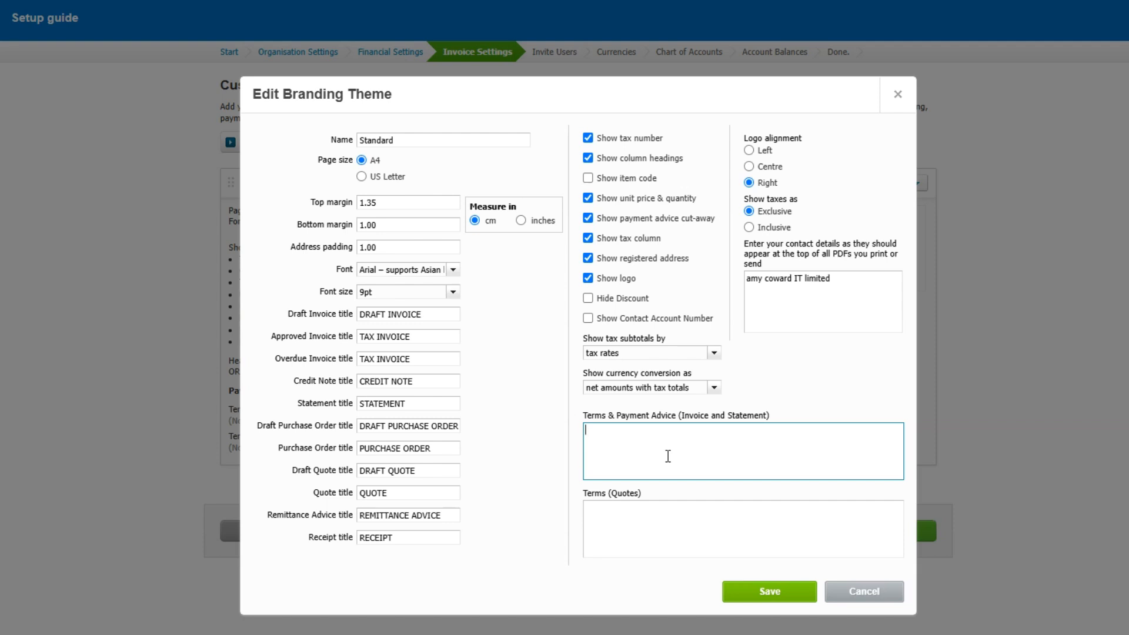
{"action": "left_click", "coordinate": [659, 522]}
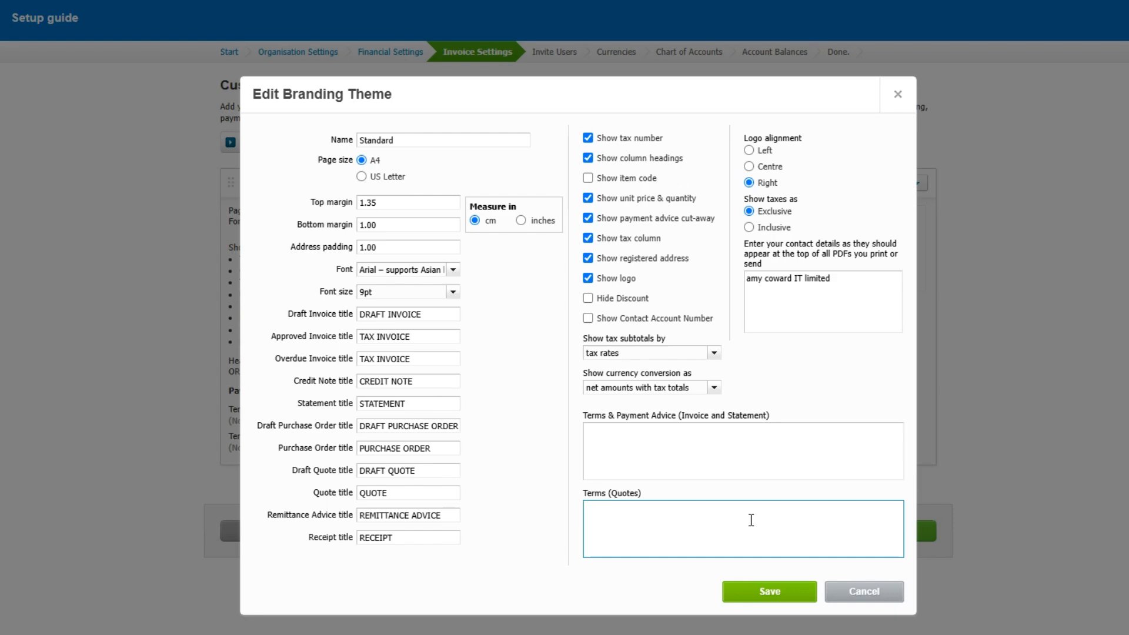
{"action": "left_click", "coordinate": [770, 591]}
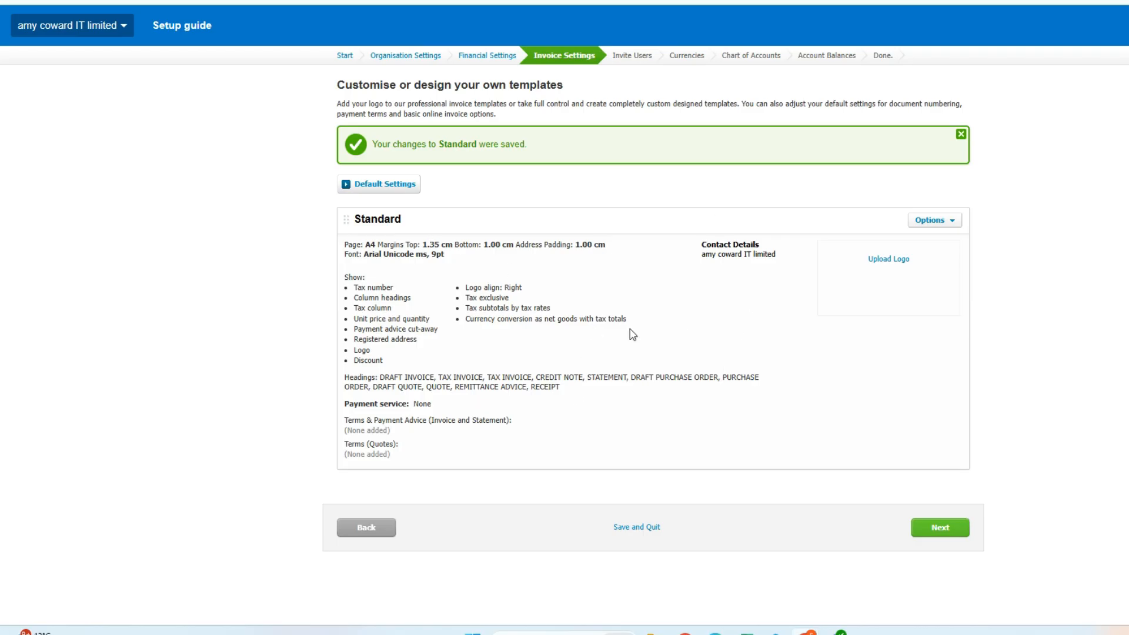
Step: Keep the Standard invoice template, continue to the Invite Users stage and choose to invite a user now
{"action": "left_click", "coordinate": [937, 226]}
{"action": "left_click", "coordinate": [939, 528]}
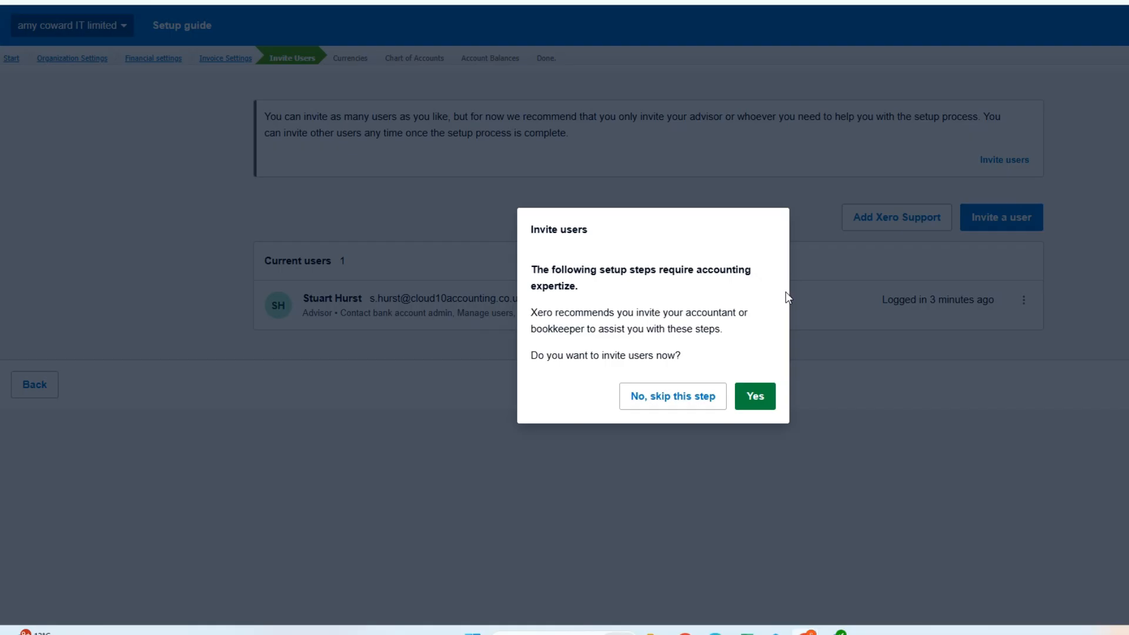
{"action": "left_click", "coordinate": [754, 396]}
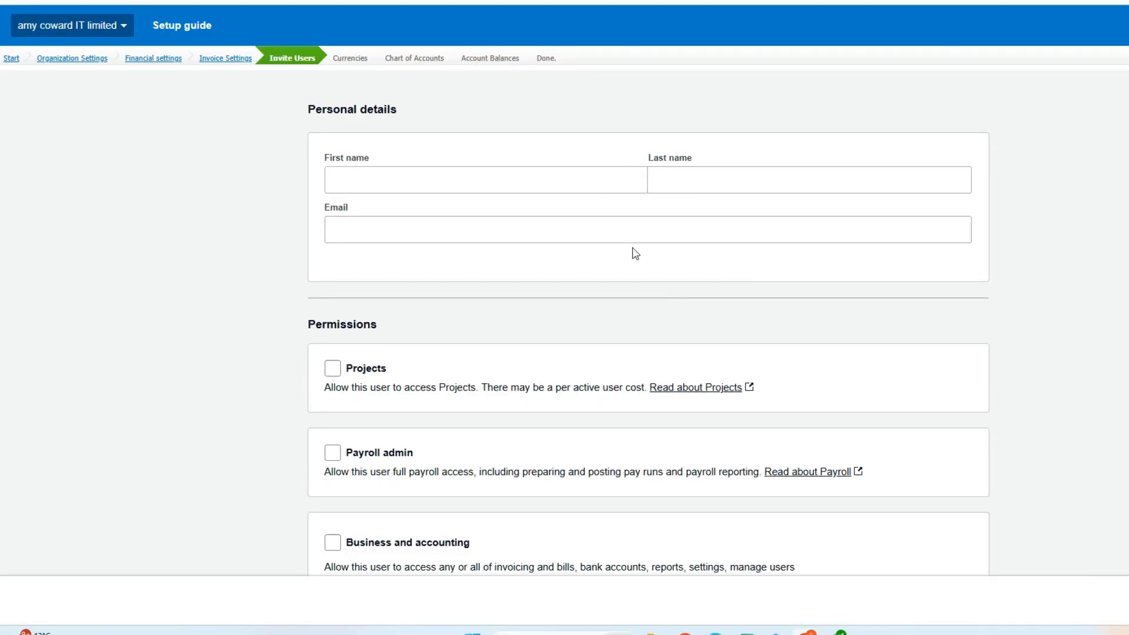
Step: Enter the invited user's first name, last name and email address in the personal details
{"action": "left_click", "coordinate": [575, 177]}
{"action": "left_click", "coordinate": [697, 179]}
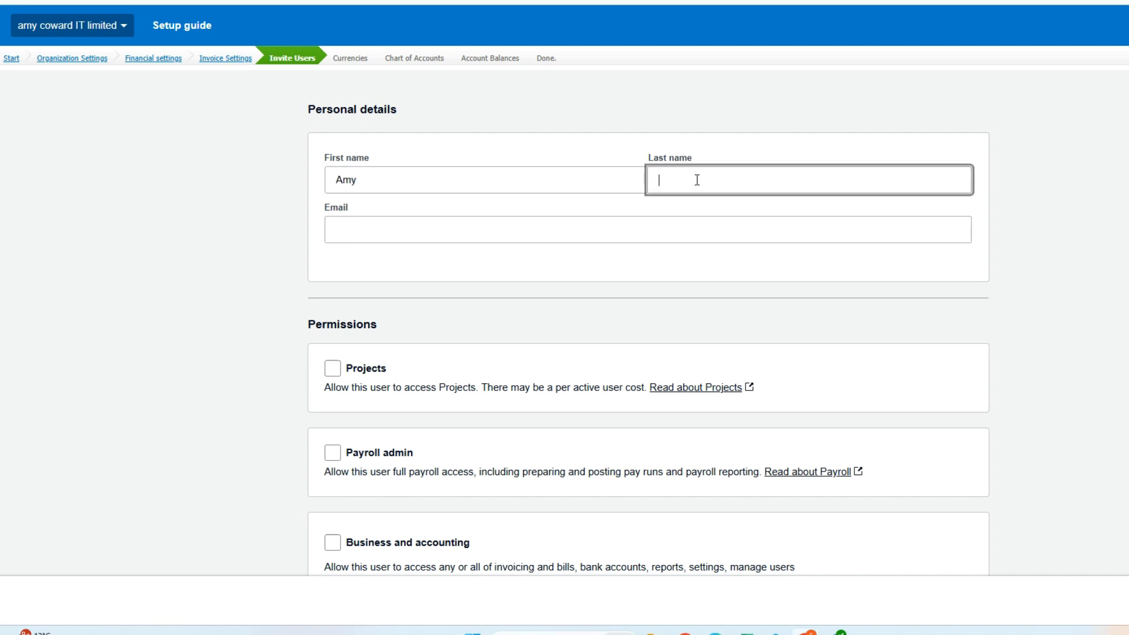
{"action": "type", "text": "Coward"}
{"action": "left_click", "coordinate": [602, 235]}
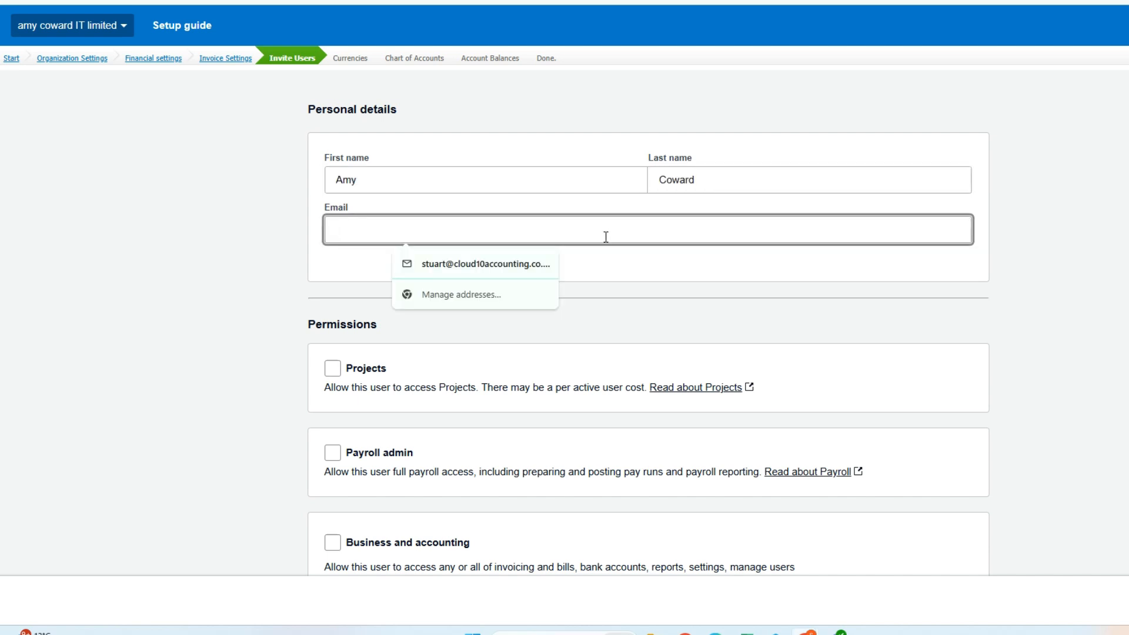
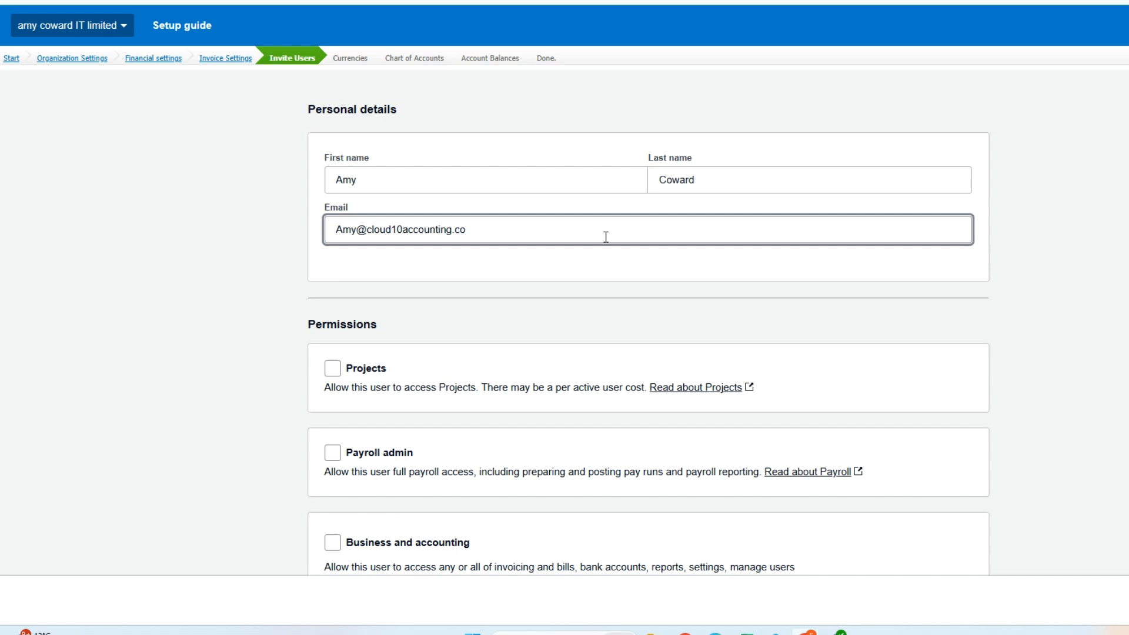
Step: Grant the invited user Business and accounting access, leaving Projects and Payroll admin unticked
{"action": "scroll", "coordinate": [509, 262], "scroll_direction": "down", "scroll_amount": 2}
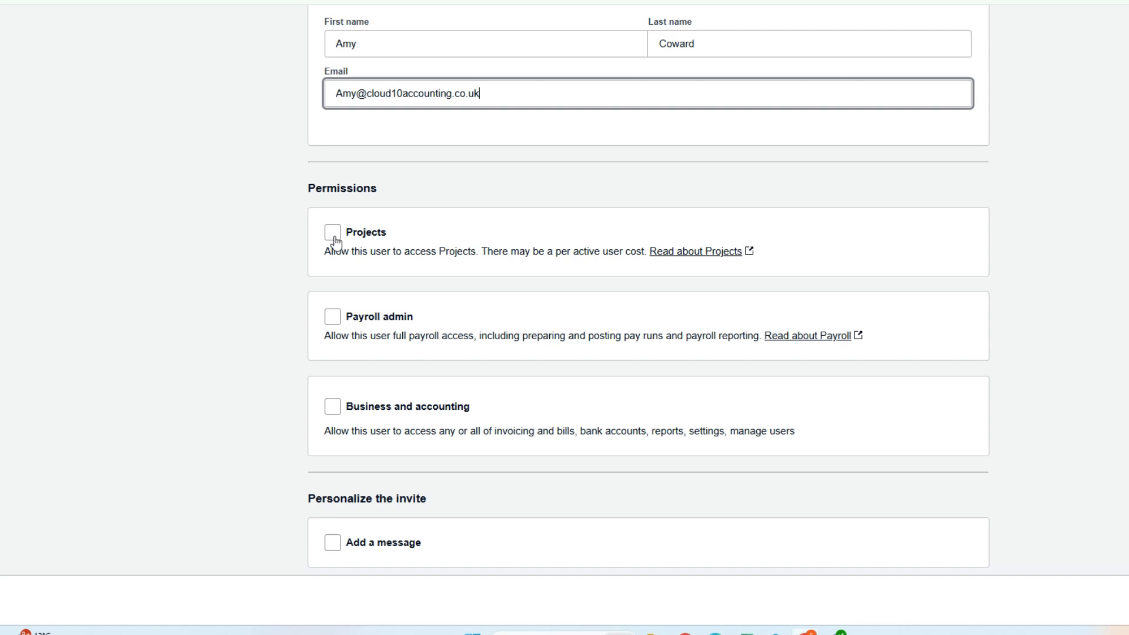
{"action": "scroll", "coordinate": [334, 242], "scroll_direction": "down", "scroll_amount": 1}
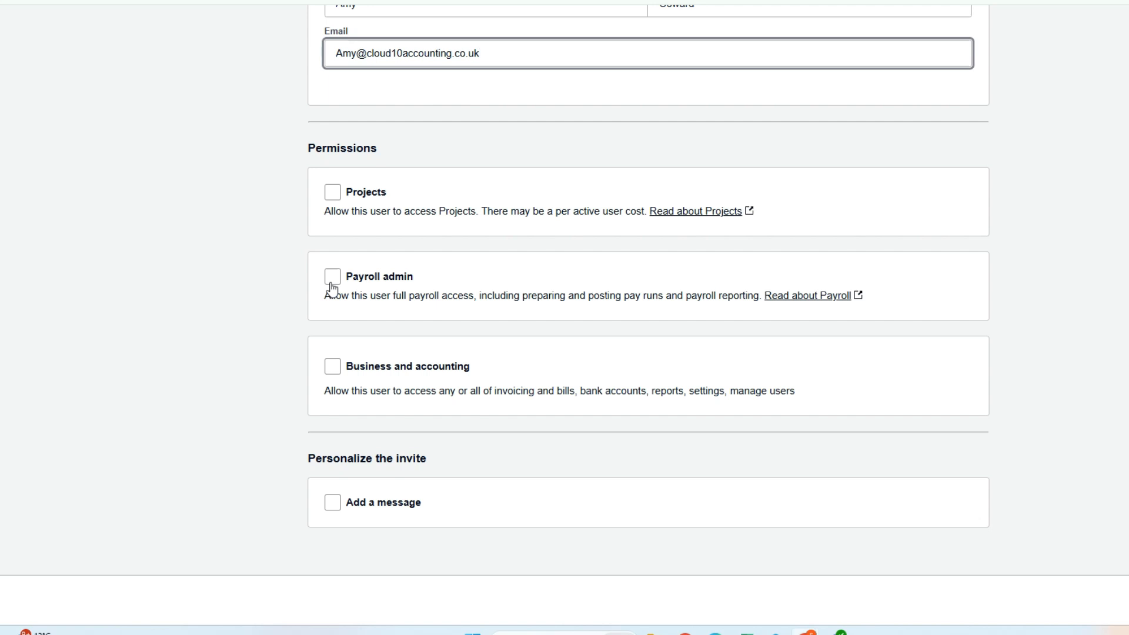
{"action": "left_click", "coordinate": [332, 367]}
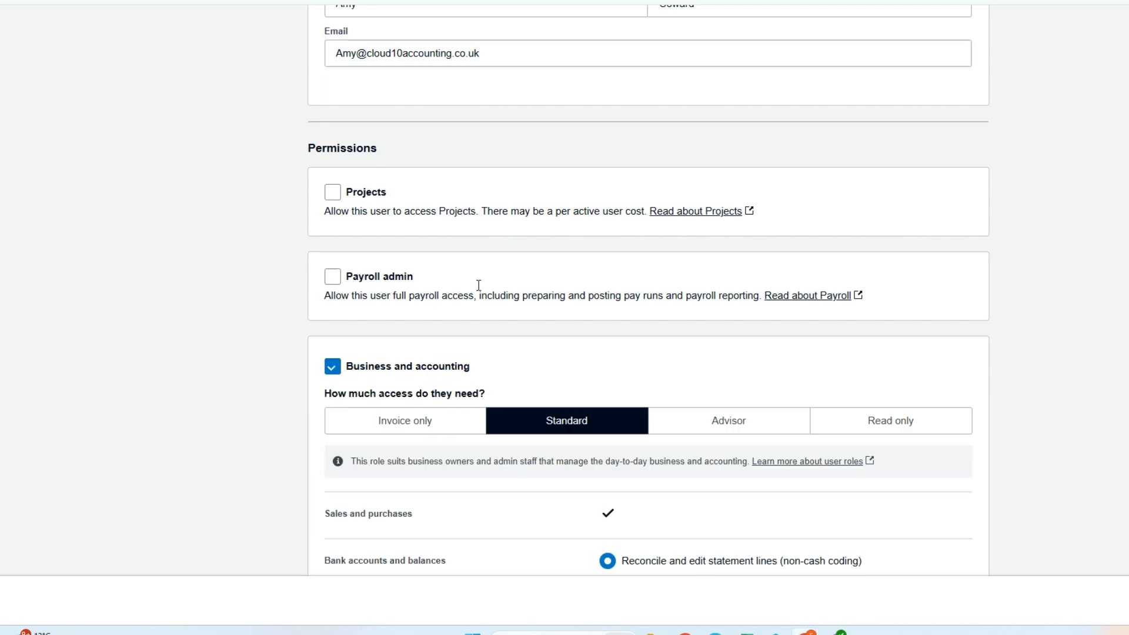
{"action": "scroll", "coordinate": [478, 285], "scroll_direction": "down", "scroll_amount": 3}
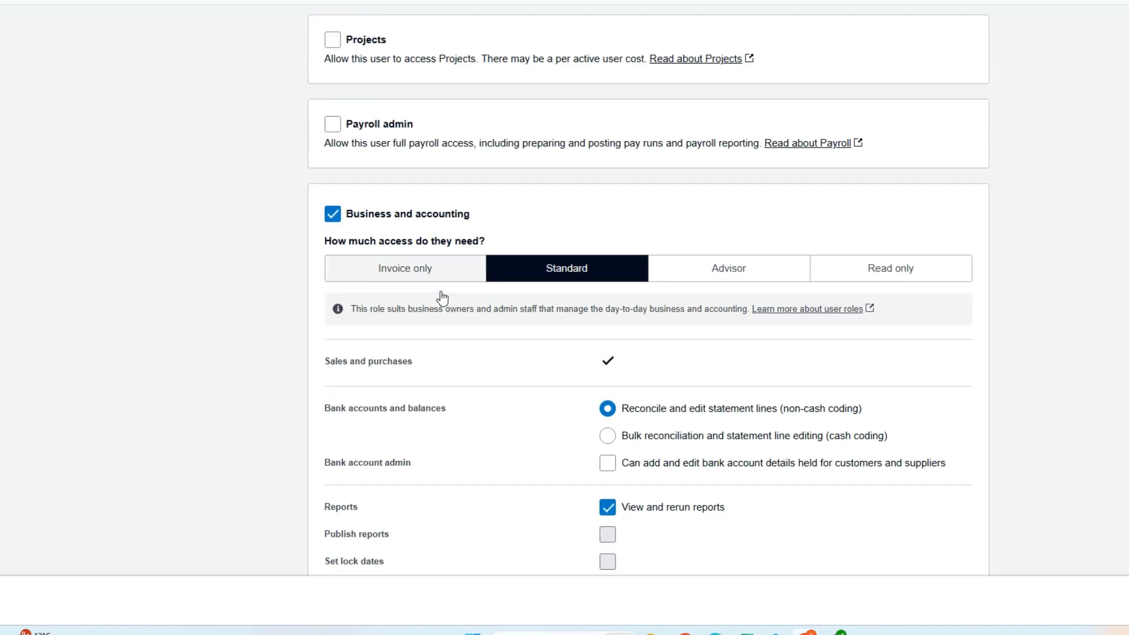
{"action": "scroll", "coordinate": [442, 298], "scroll_direction": "down", "scroll_amount": 1}
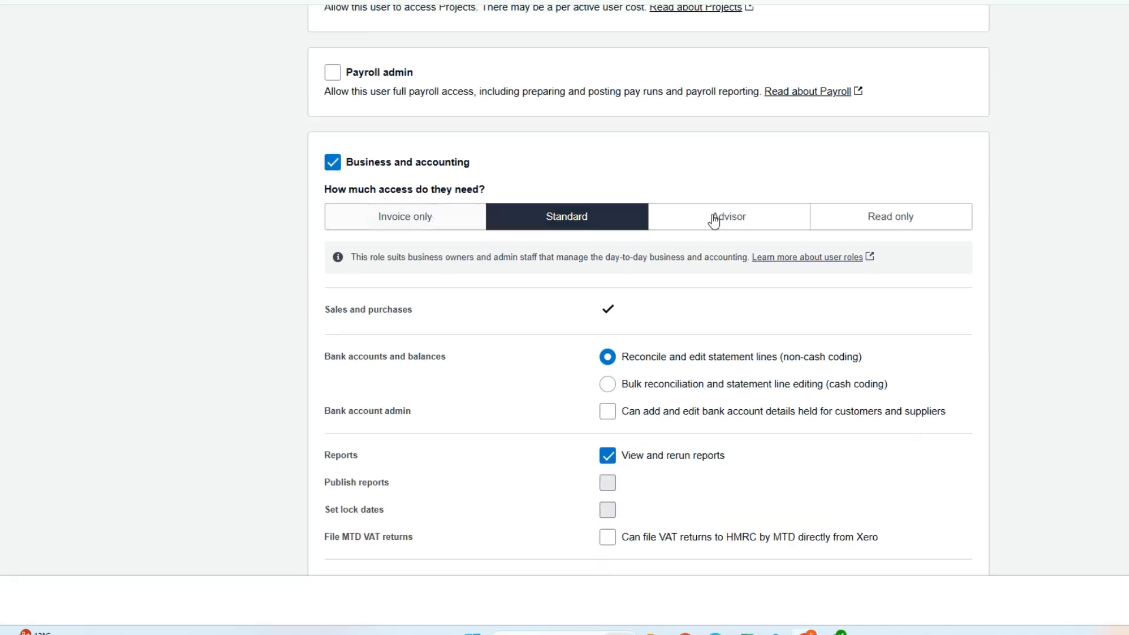
Step: Select the Read only role and review which permissions it includes
{"action": "left_click", "coordinate": [906, 226]}
{"action": "scroll", "coordinate": [673, 309], "scroll_direction": "down", "scroll_amount": 3}
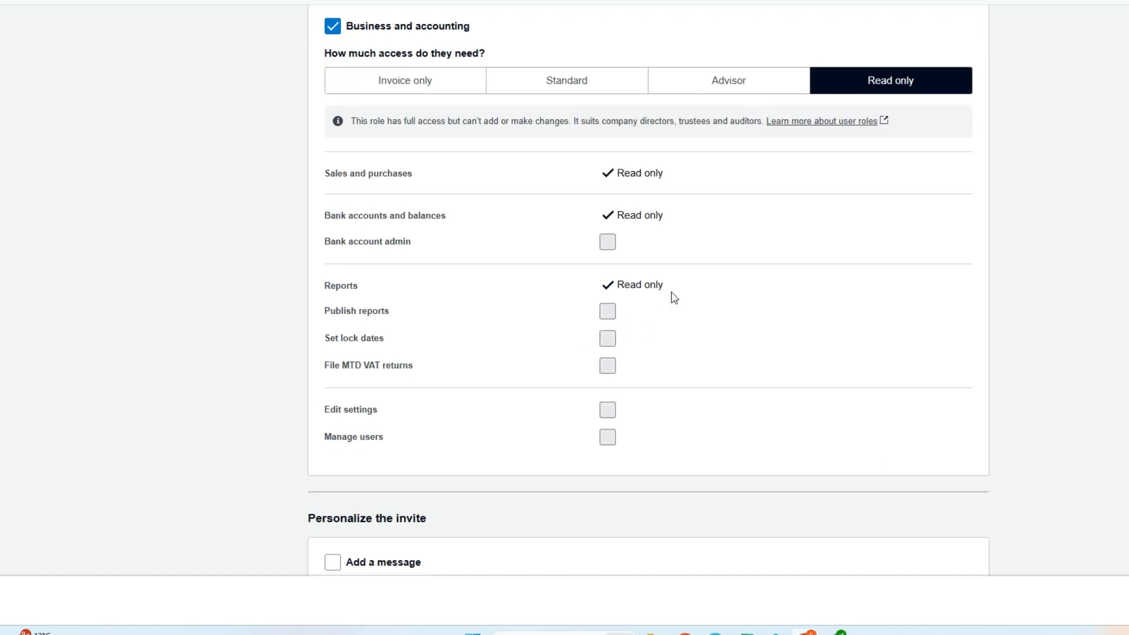
{"action": "scroll", "coordinate": [673, 293], "scroll_direction": "up", "scroll_amount": 3}
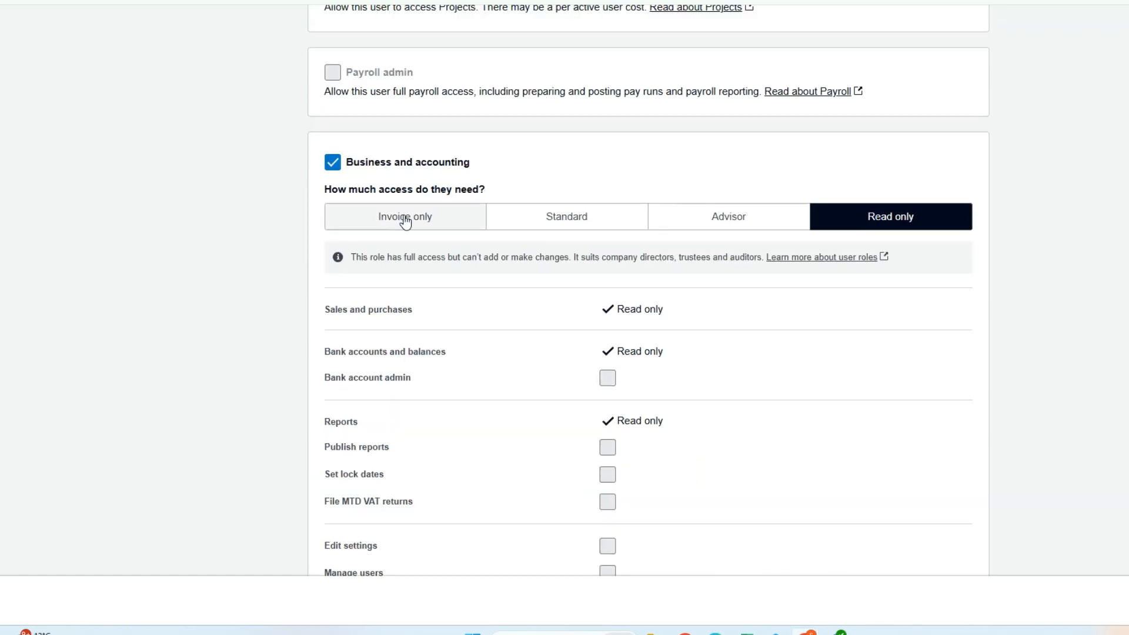
Step: Try the Invoice only role, going through its sales and purchases levels up to Approve and pay and toggling the Bank account admin permission
{"action": "left_click", "coordinate": [402, 216]}
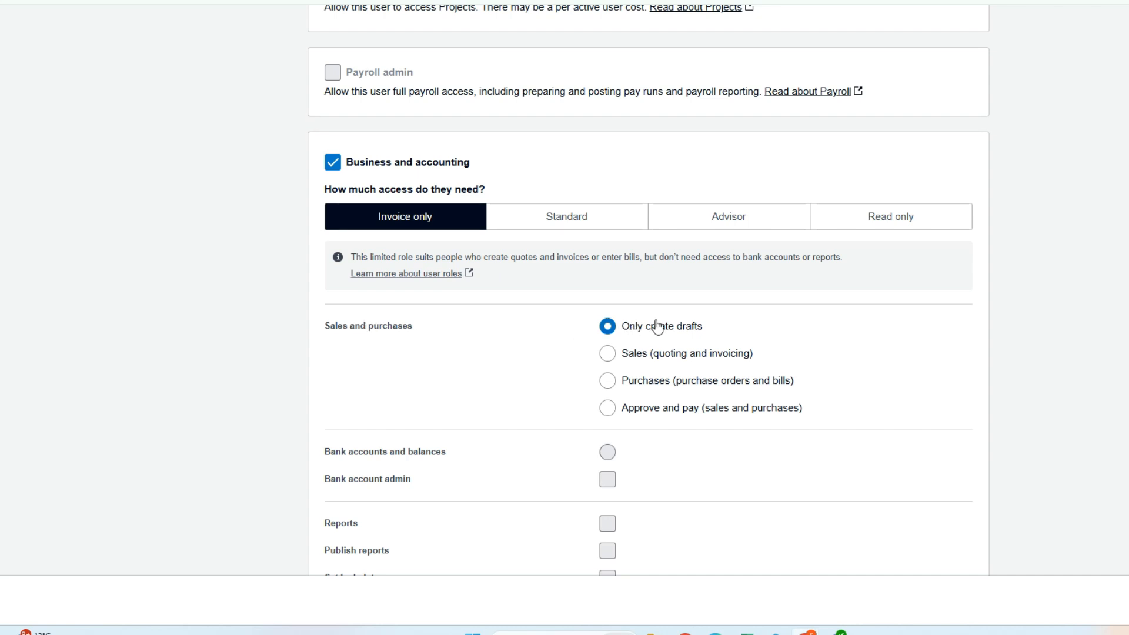
{"action": "left_click", "coordinate": [608, 355]}
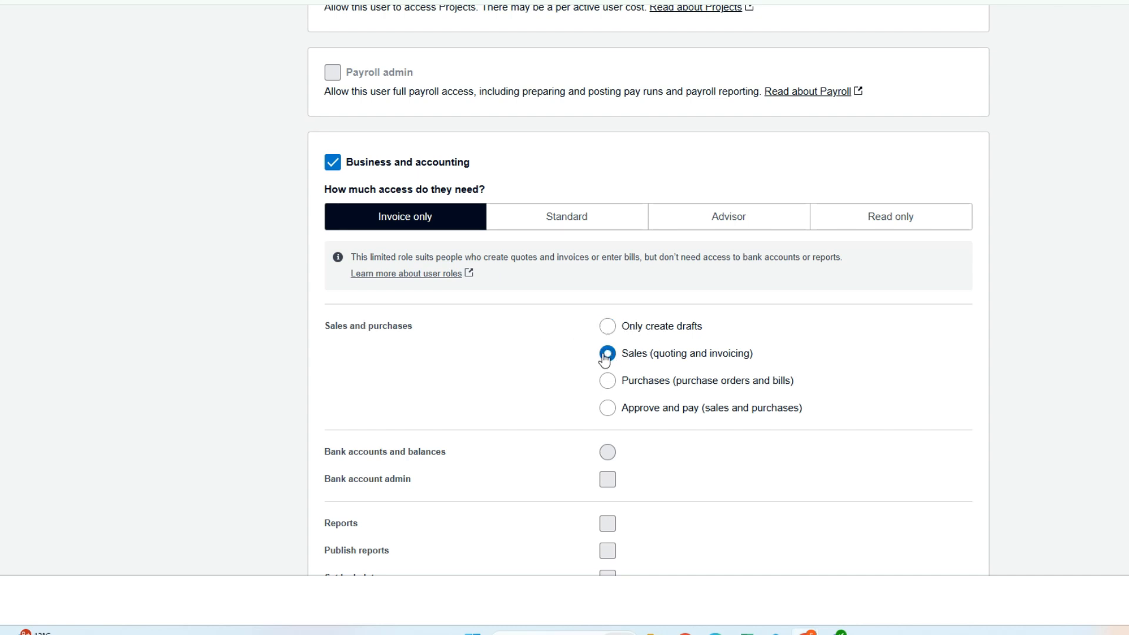
{"action": "left_click", "coordinate": [608, 386]}
{"action": "left_click", "coordinate": [609, 410]}
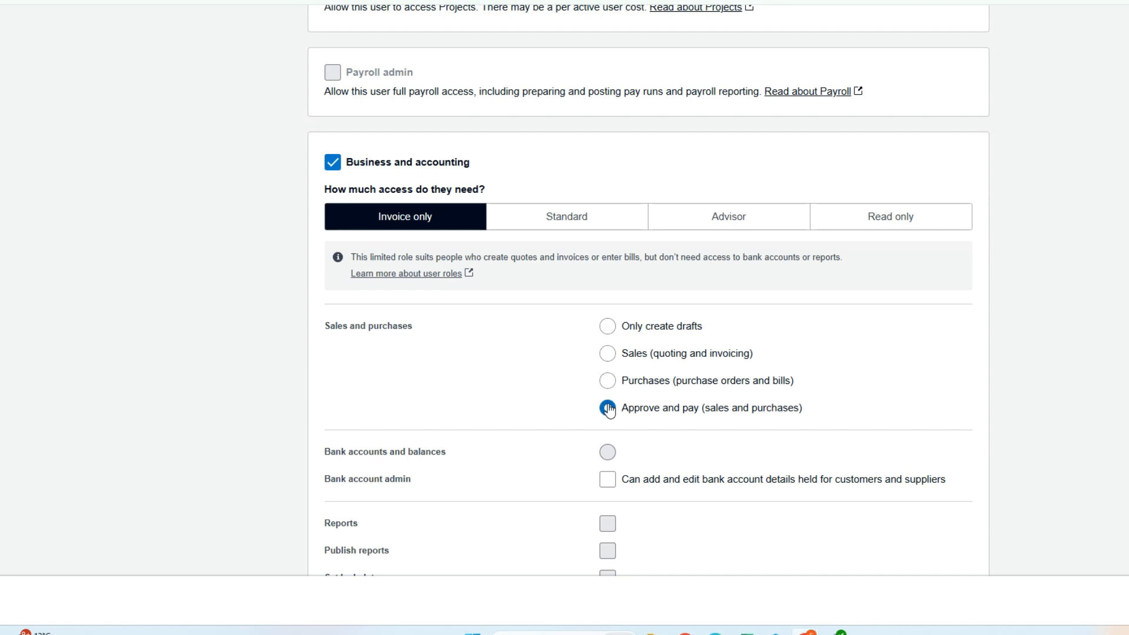
{"action": "scroll", "coordinate": [609, 409], "scroll_direction": "down", "scroll_amount": 3}
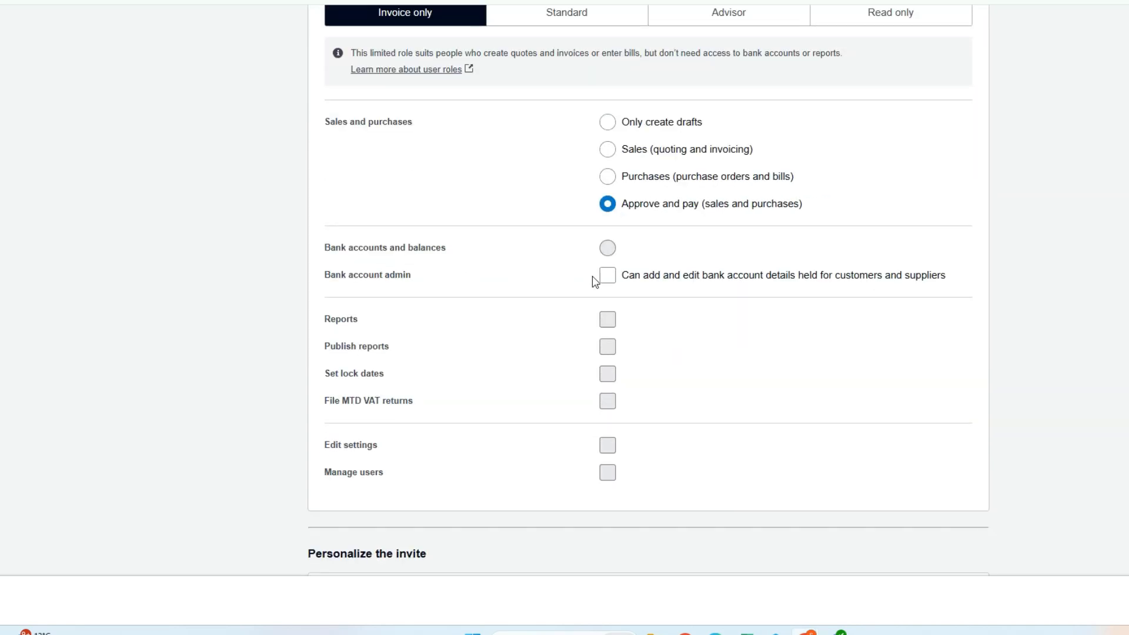
{"action": "left_click", "coordinate": [607, 281]}
{"action": "left_click", "coordinate": [604, 285]}
{"action": "scroll", "coordinate": [629, 271], "scroll_direction": "up", "scroll_amount": 1}
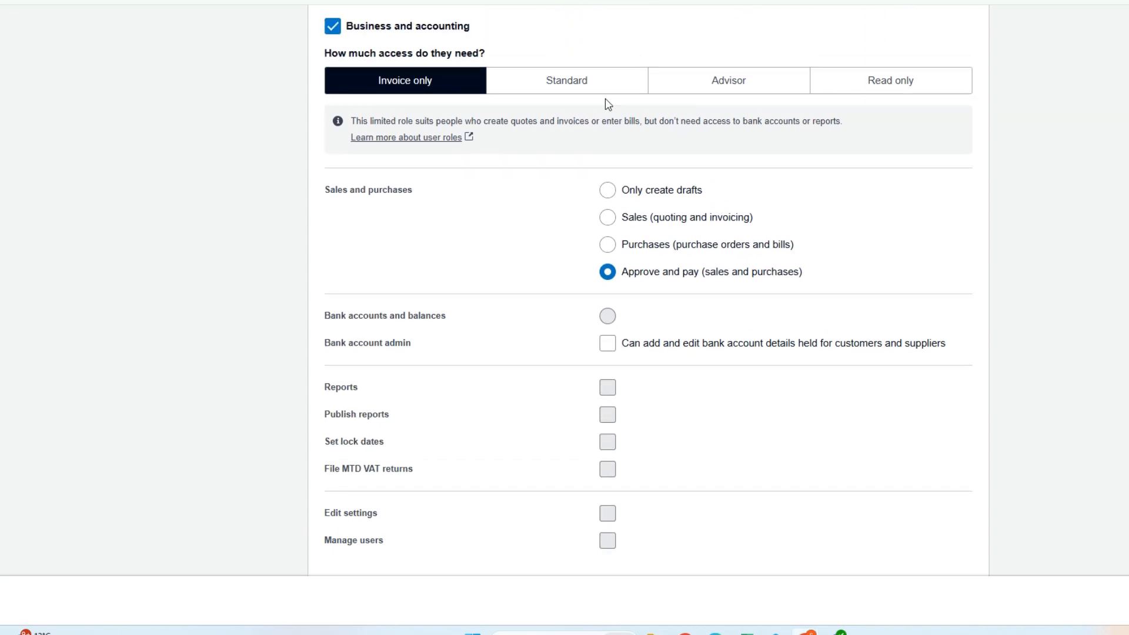
Step: Try the Standard role with bulk reconciliation and statement line editing (cash coding), toggling the Manage users permission on and off
{"action": "left_click", "coordinate": [603, 83]}
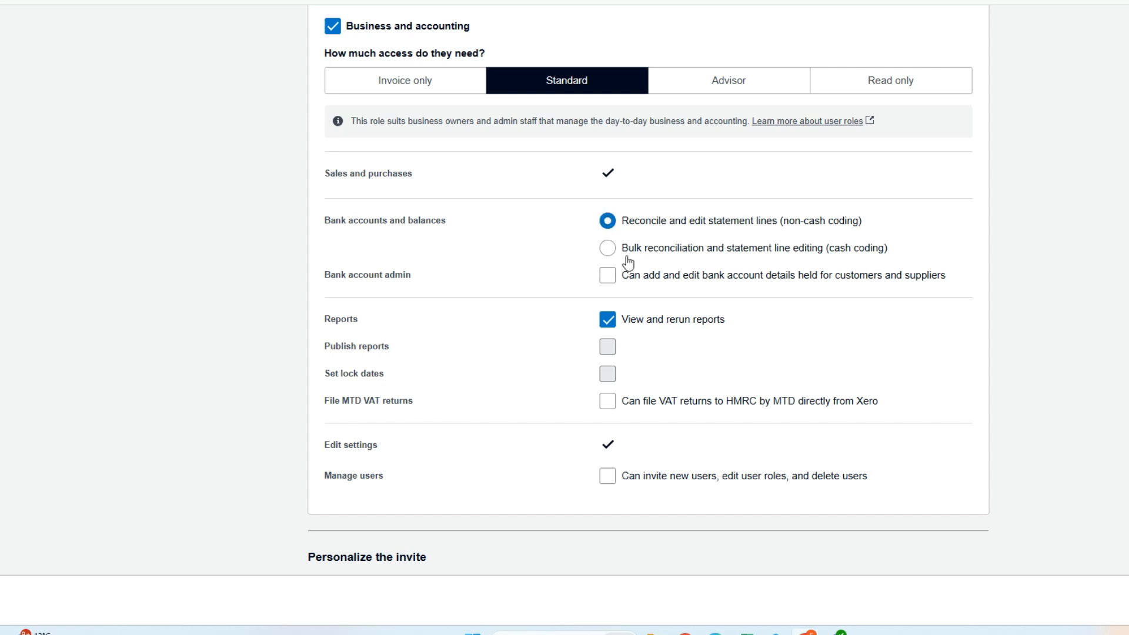
{"action": "left_click", "coordinate": [610, 250]}
{"action": "left_click", "coordinate": [609, 478]}
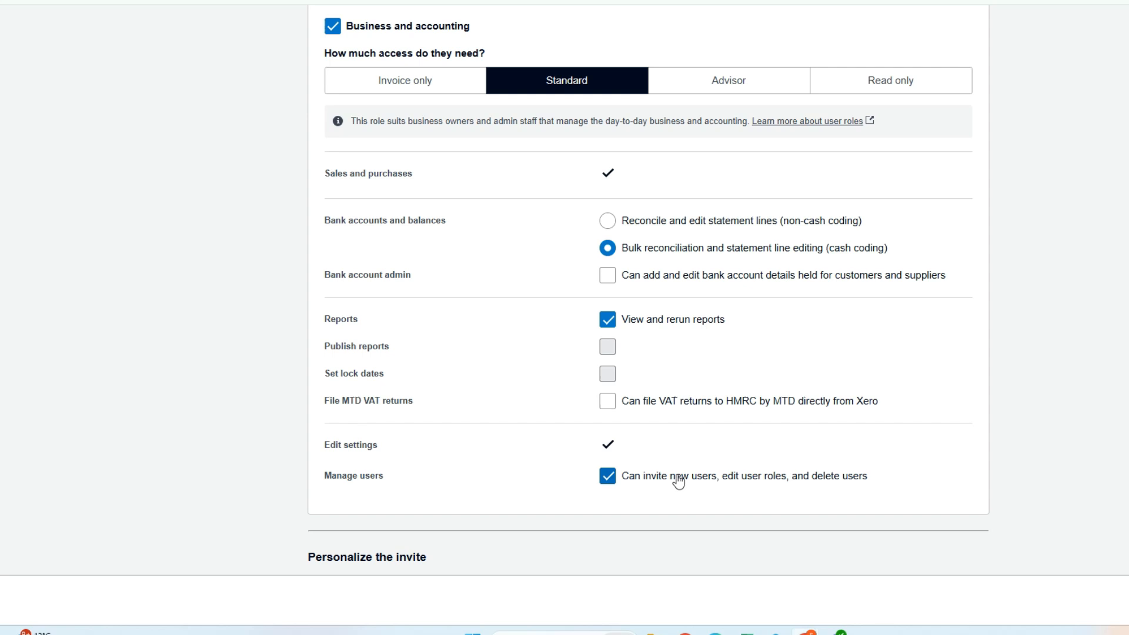
{"action": "left_click", "coordinate": [610, 479]}
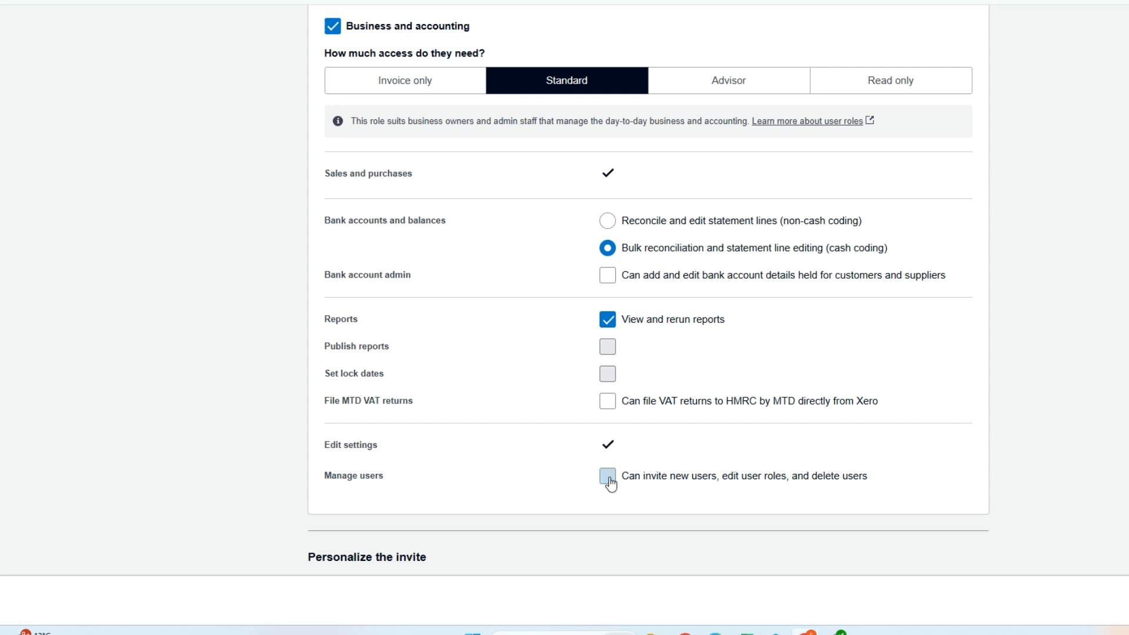
Step: Assign the Advisor role with the Bank account admin, File MTD VAT returns and Manage users permissions enabled
{"action": "left_click", "coordinate": [735, 87]}
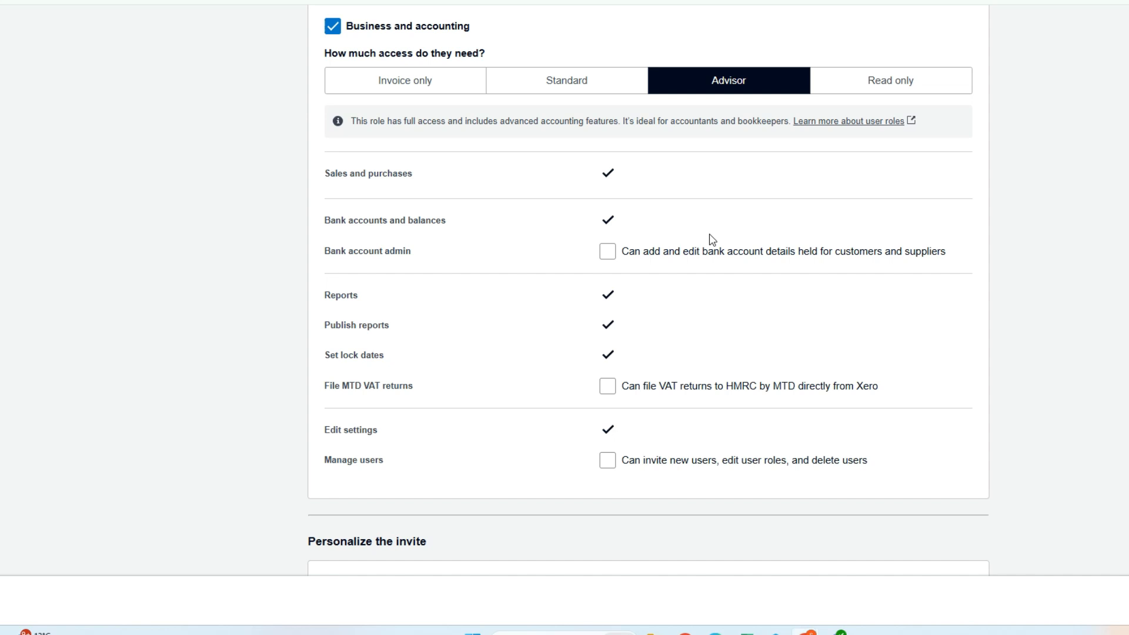
{"action": "left_click", "coordinate": [607, 251]}
{"action": "left_click", "coordinate": [607, 386]}
{"action": "left_click", "coordinate": [607, 460]}
Step: Add the default personal message to the invite, then send it and move on to the Currencies stage
{"action": "scroll", "coordinate": [832, 360], "scroll_direction": "down", "scroll_amount": 1}
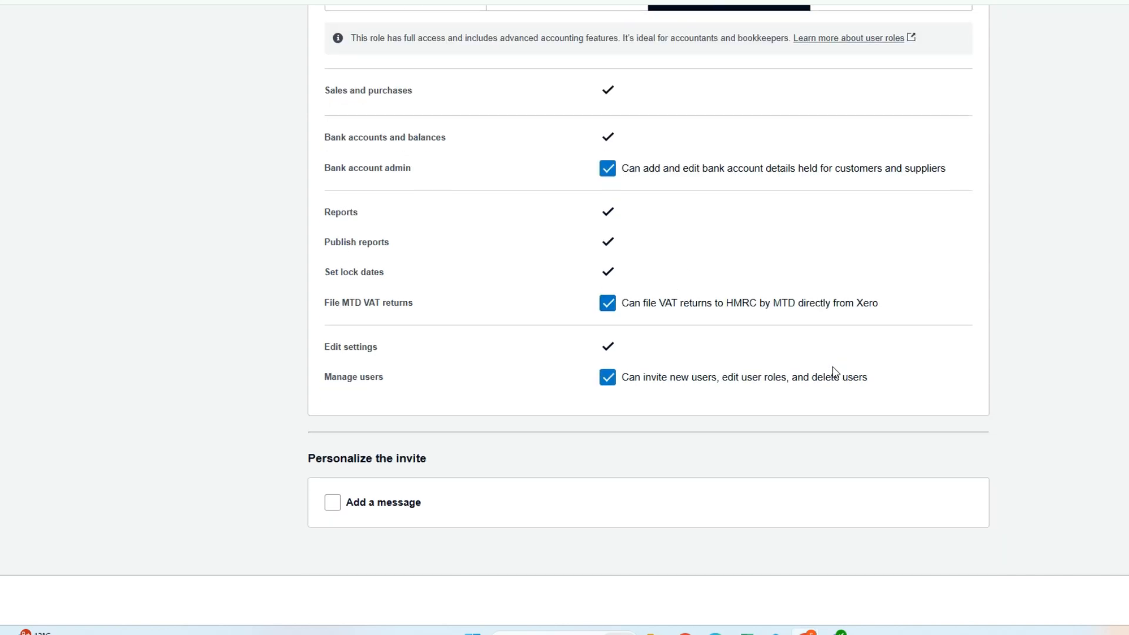
{"action": "left_click", "coordinate": [376, 502]}
{"action": "scroll", "coordinate": [559, 434], "scroll_direction": "down", "scroll_amount": 1}
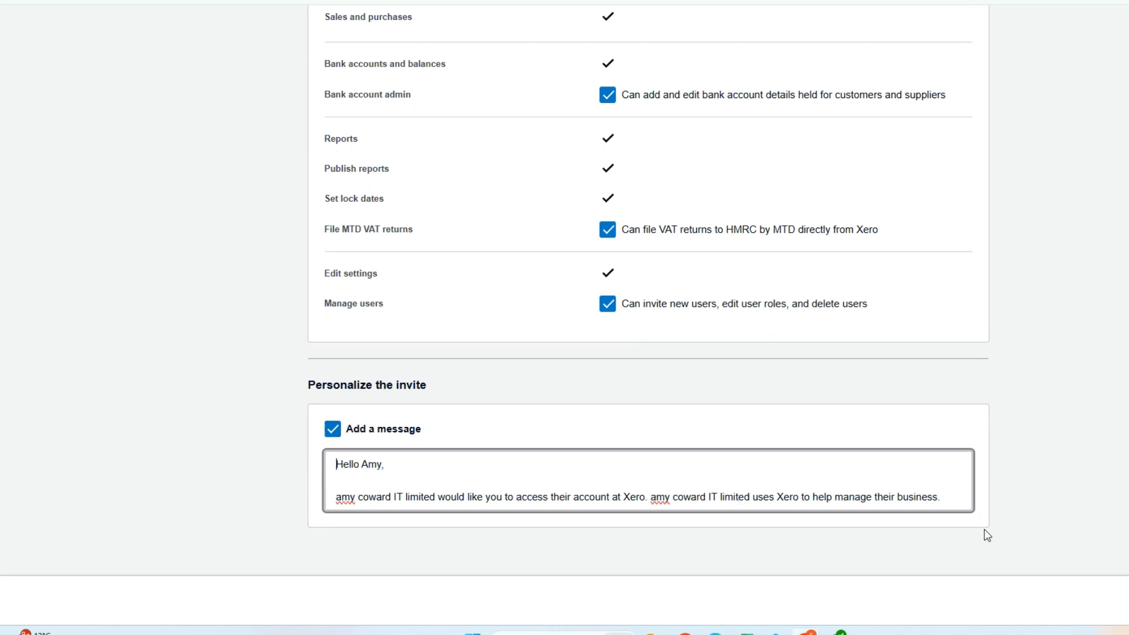
{"action": "left_click", "coordinate": [1126, 599]}
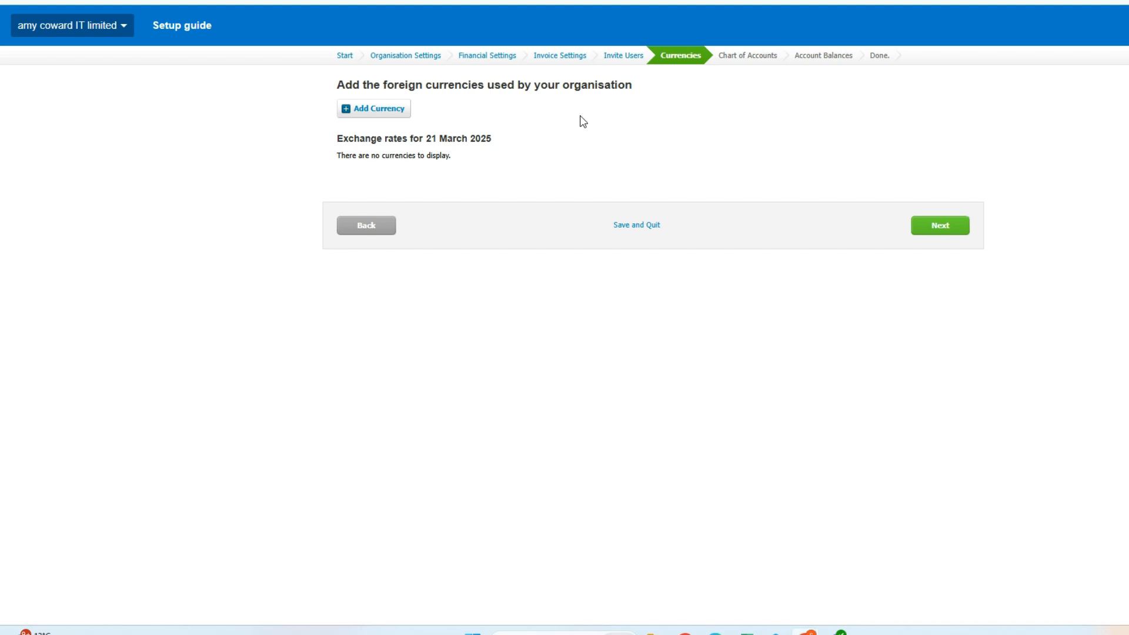
Step: Look through the foreign currencies available to add, and close the list without adding one
{"action": "left_click", "coordinate": [399, 111]}
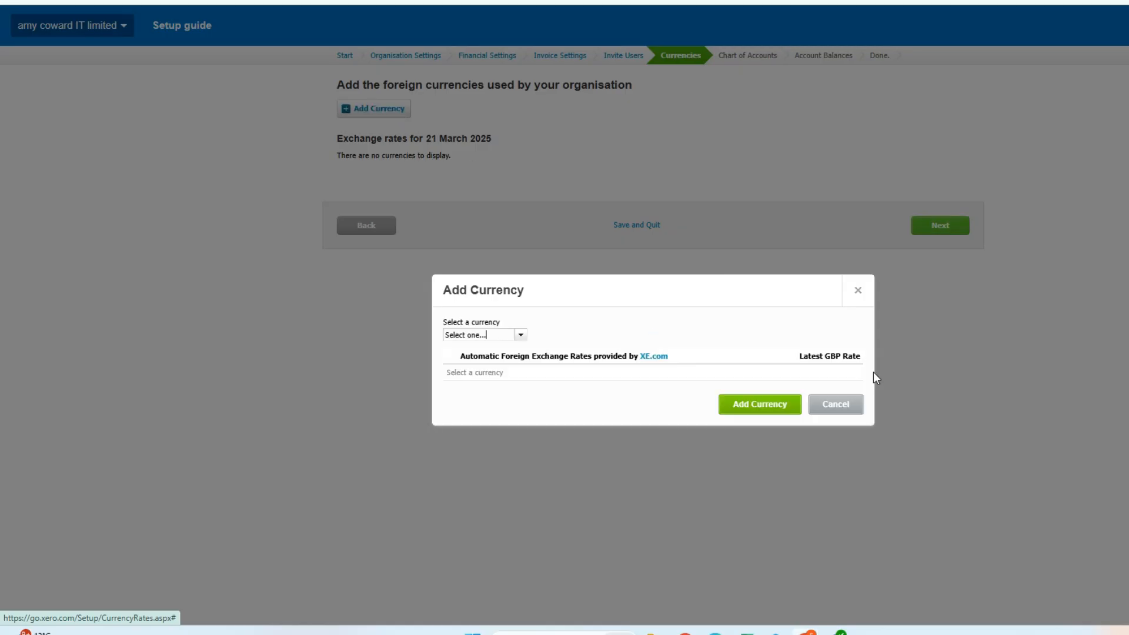
{"action": "left_click", "coordinate": [519, 335]}
{"action": "scroll", "coordinate": [543, 364], "scroll_direction": "down", "scroll_amount": 20}
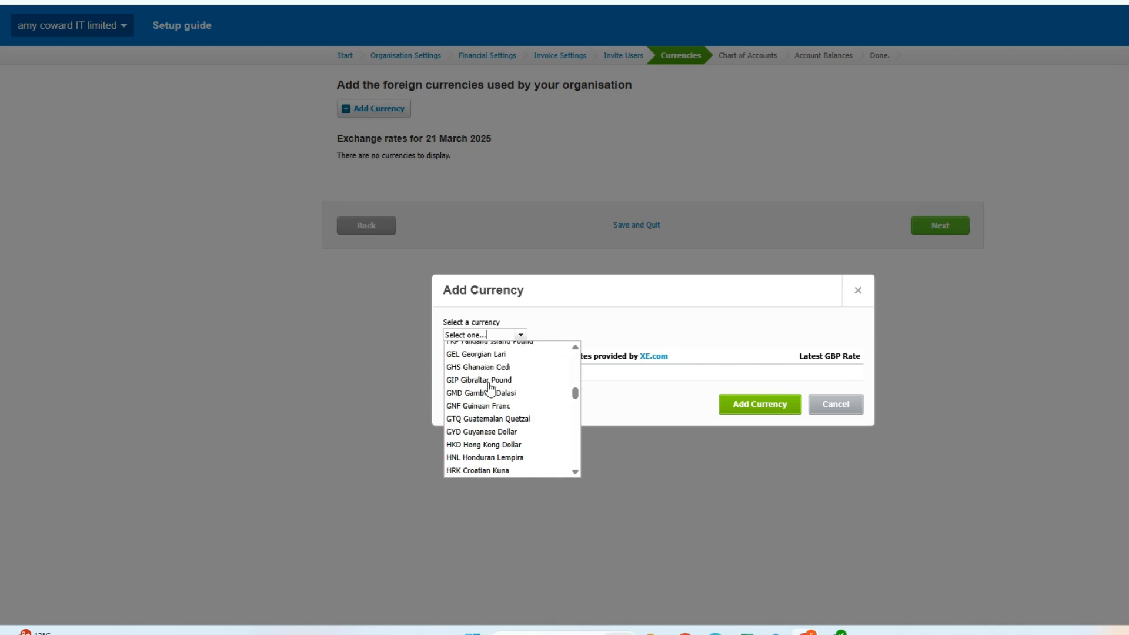
{"action": "left_click", "coordinate": [857, 289]}
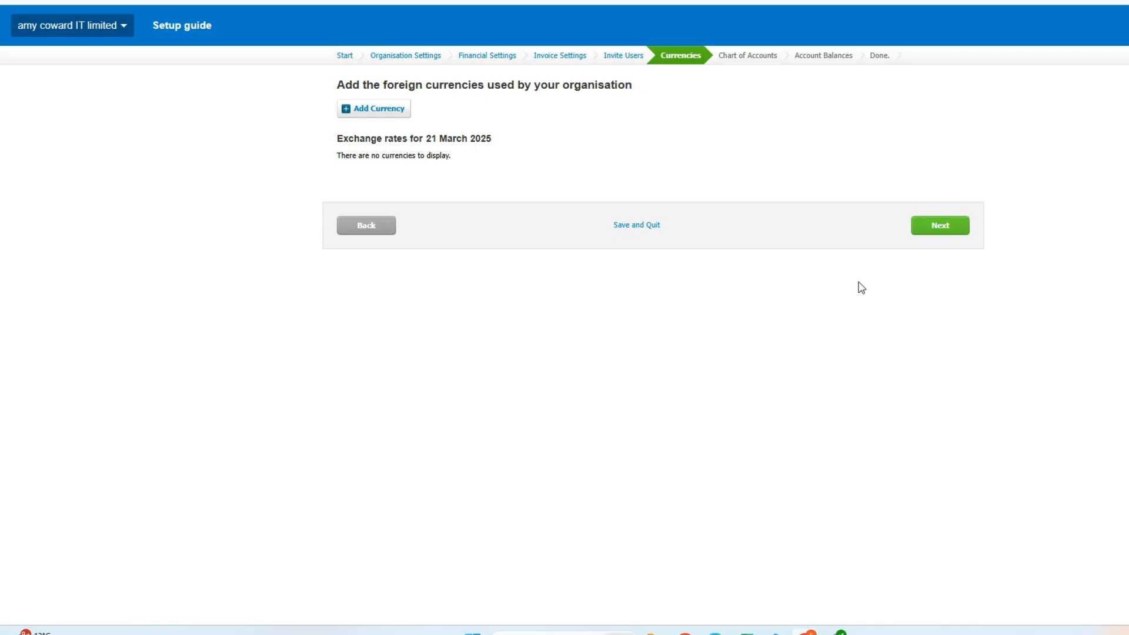
Step: Continue without foreign currencies and choose the default Chart of Accounts provided by Xero
{"action": "left_click", "coordinate": [941, 227]}
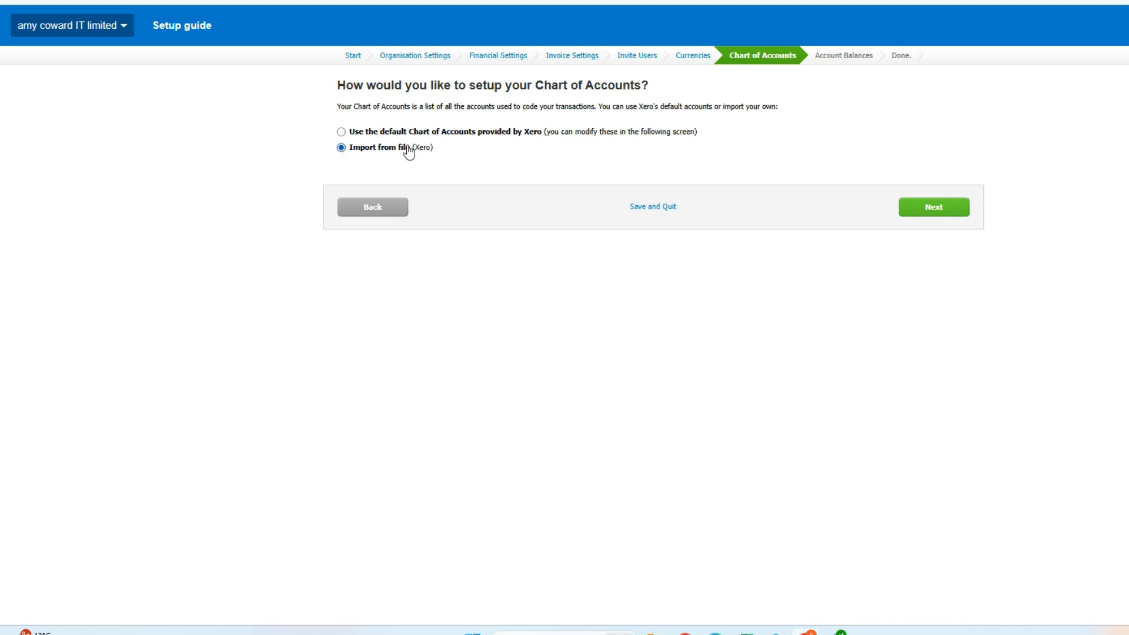
{"action": "left_click", "coordinate": [341, 131]}
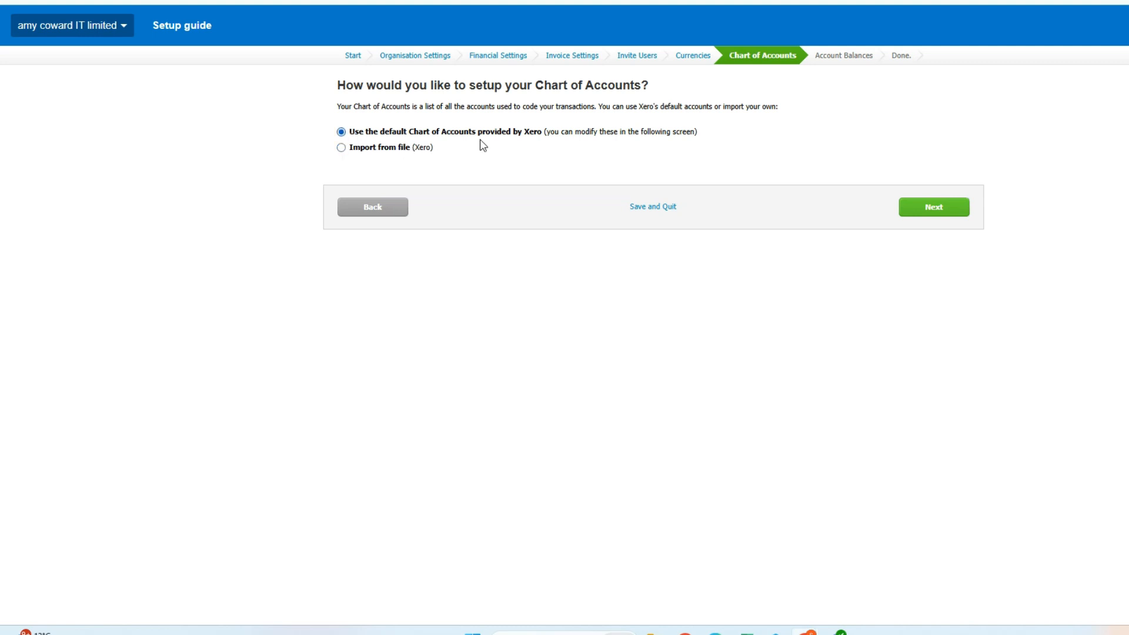
{"action": "left_click", "coordinate": [930, 208]}
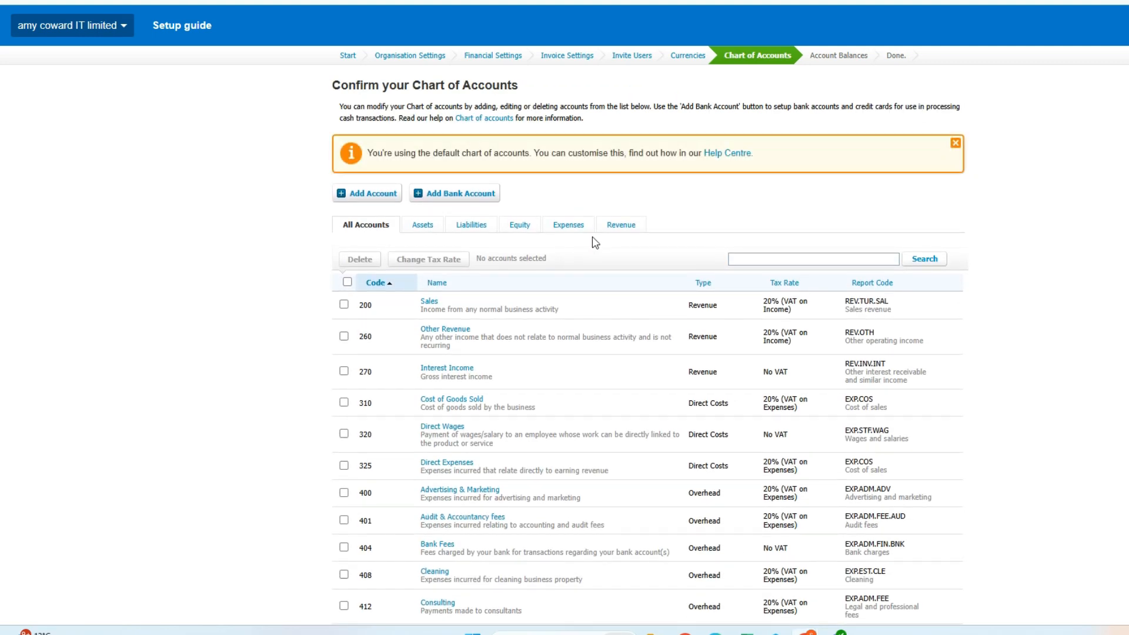
Step: Review the default chart of accounts, accept it and continue without adding any bank accounts
{"action": "scroll", "coordinate": [596, 323], "scroll_direction": "down", "scroll_amount": 20}
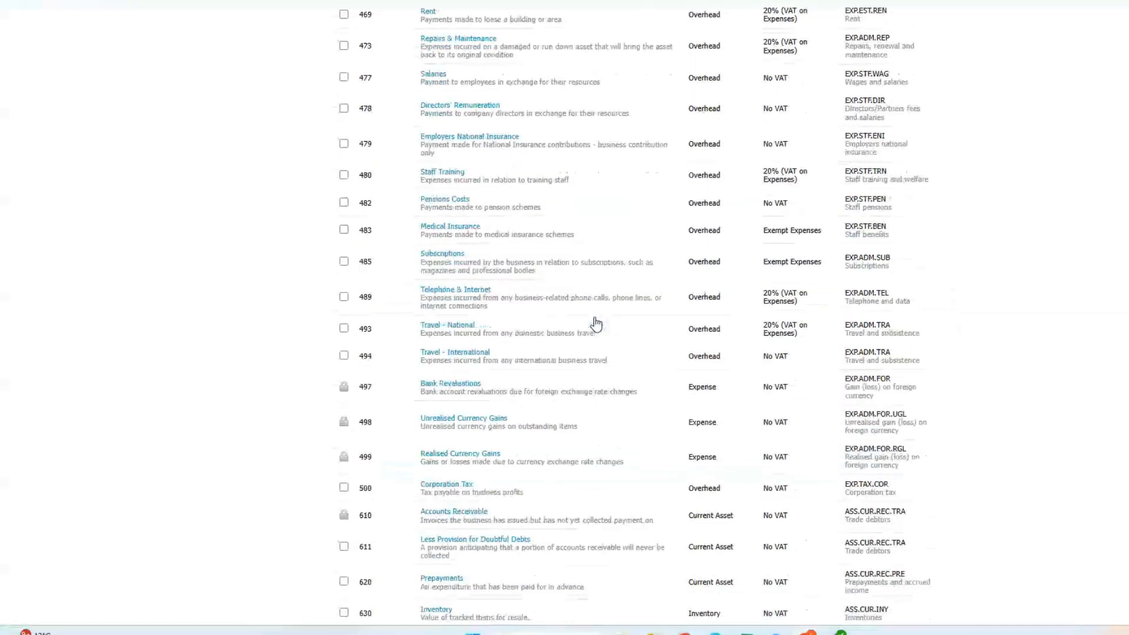
{"action": "scroll", "coordinate": [595, 323], "scroll_direction": "up", "scroll_amount": 20}
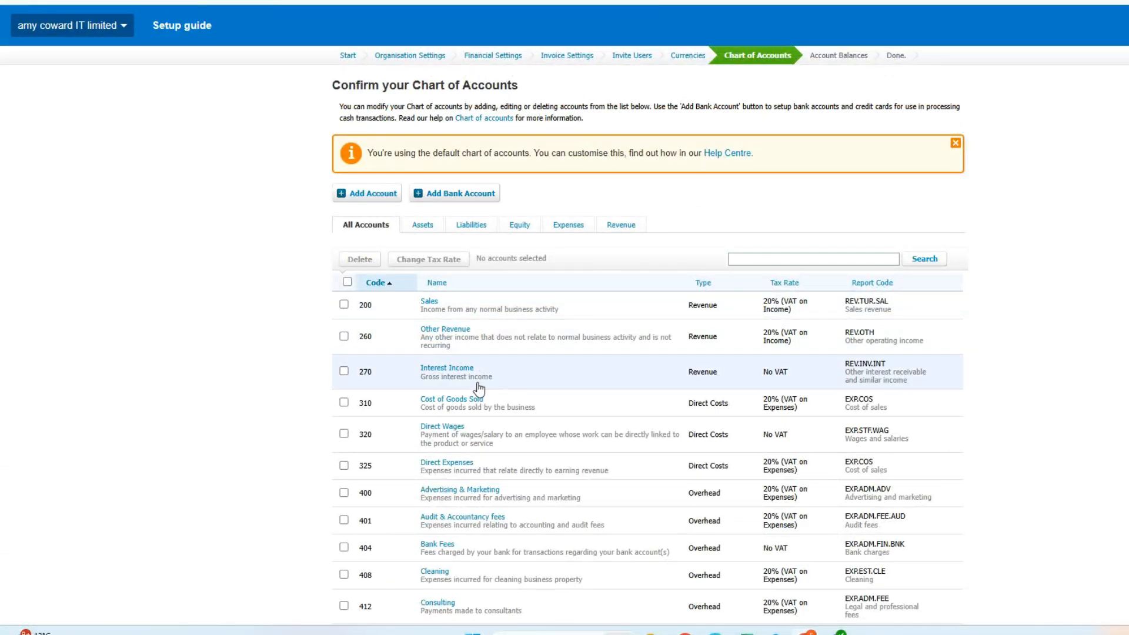
{"action": "scroll", "coordinate": [582, 380], "scroll_direction": "down", "scroll_amount": 20}
{"action": "scroll", "coordinate": [582, 380], "scroll_direction": "down", "scroll_amount": 15}
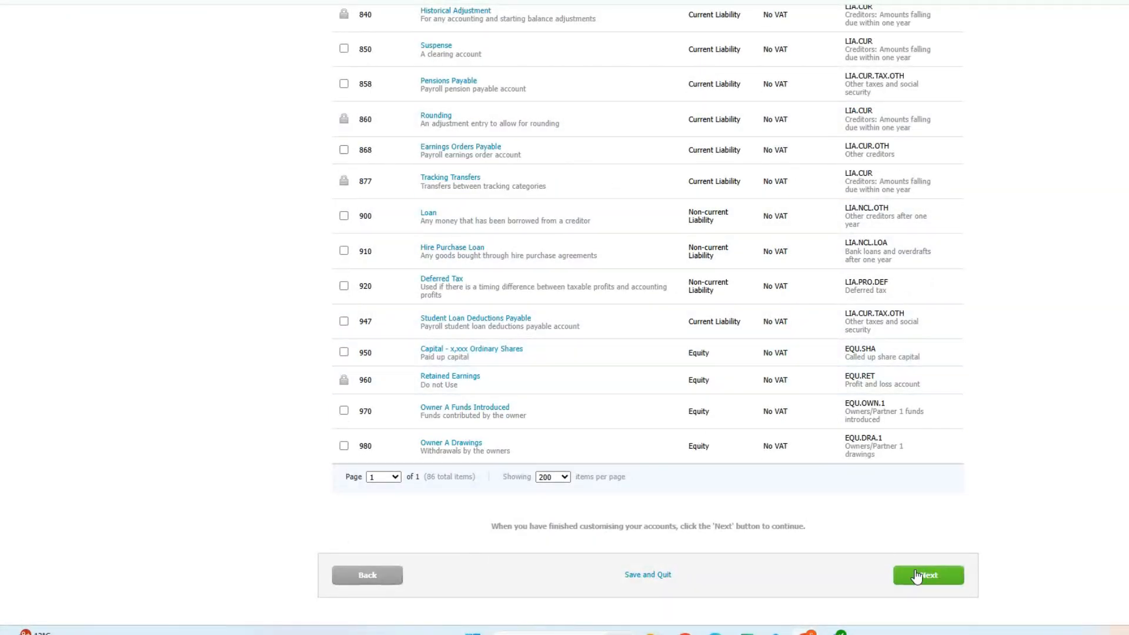
{"action": "left_click", "coordinate": [917, 575]}
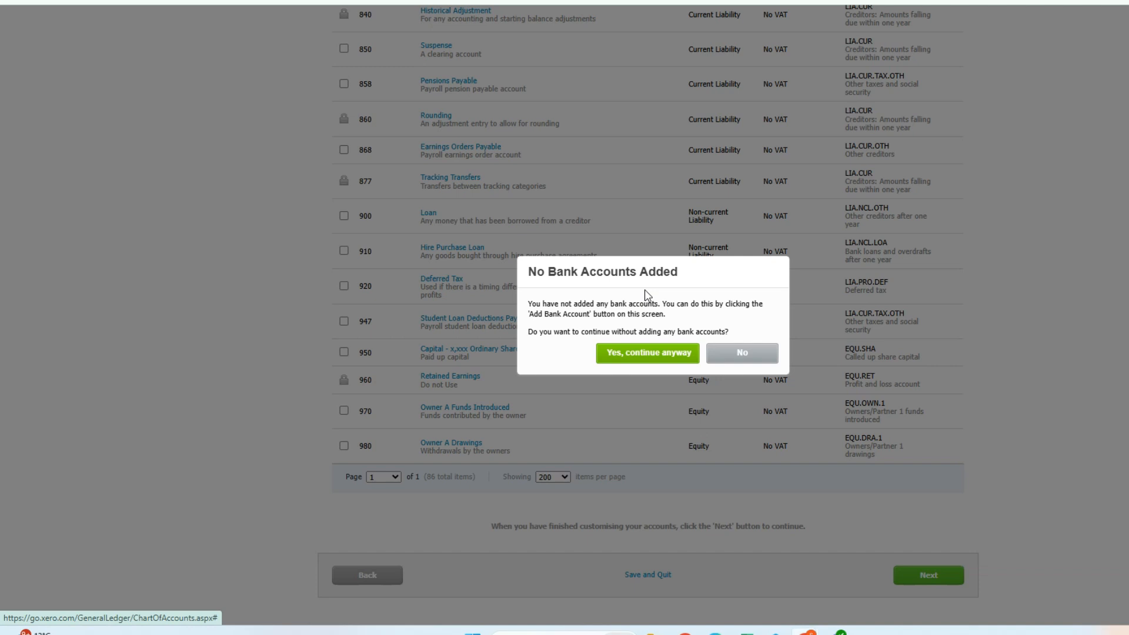
{"action": "left_click", "coordinate": [666, 365]}
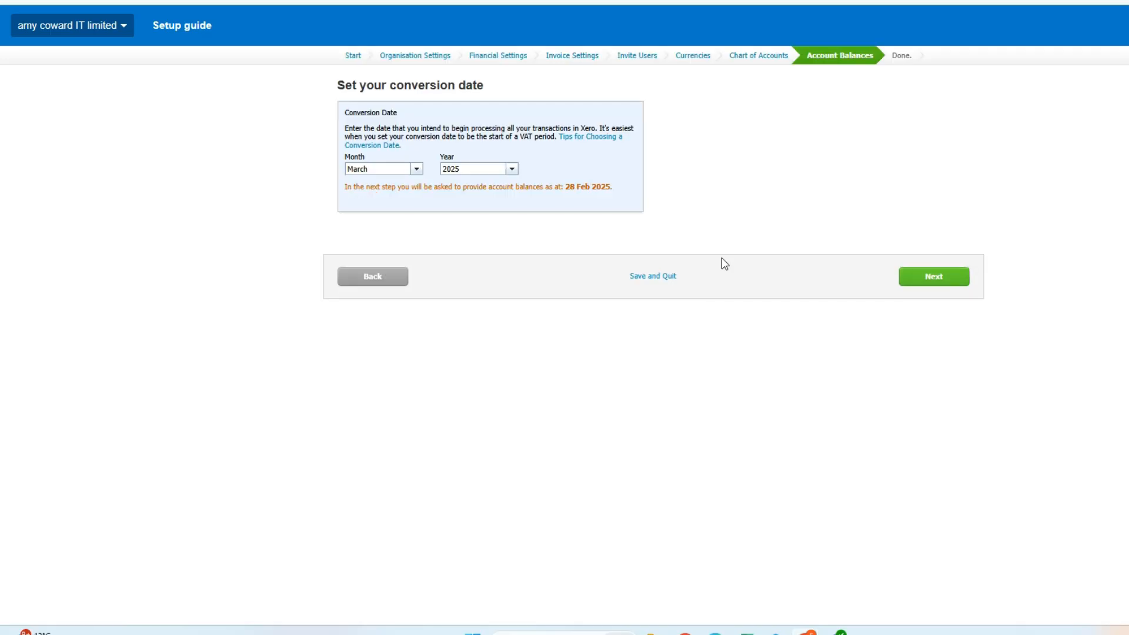
Step: Keep March 2025 as the conversion date and continue to the account balances
{"action": "left_click", "coordinate": [416, 171]}
{"action": "left_click", "coordinate": [568, 154]}
{"action": "left_click", "coordinate": [939, 277]}
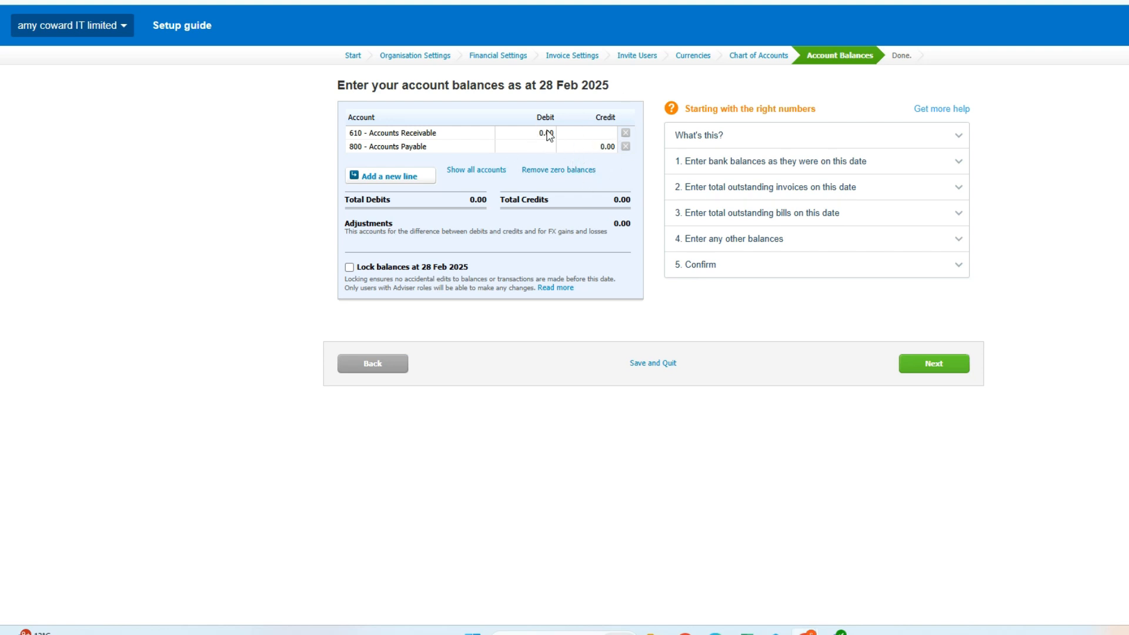
Step: Leave the opening account balances at zero and unlocked, and finish the organisation setup
{"action": "left_click", "coordinate": [945, 365]}
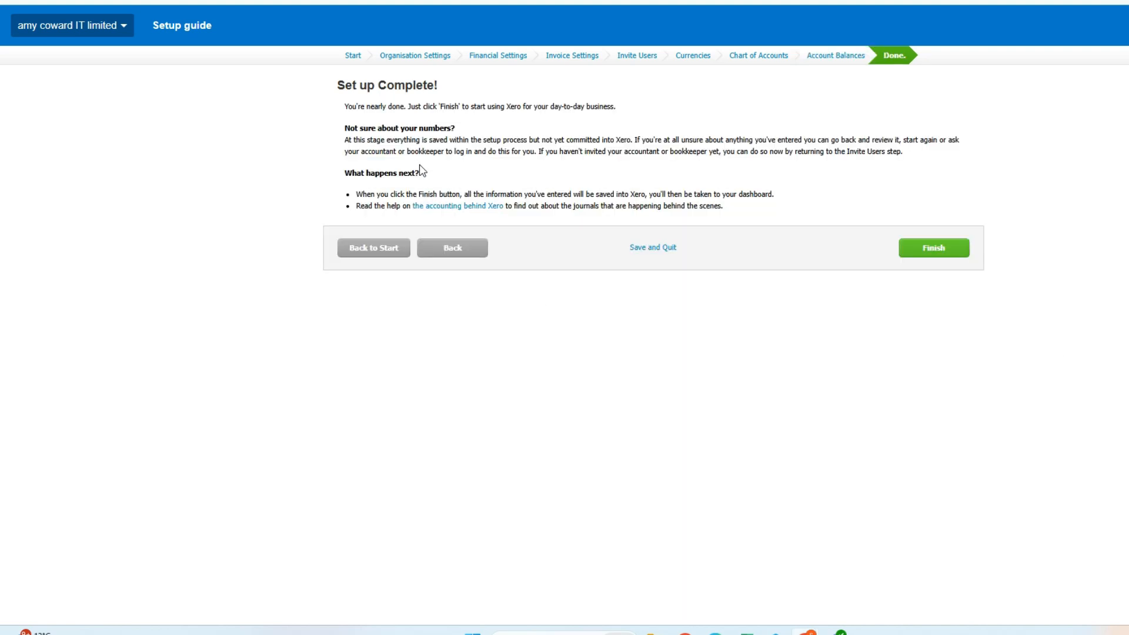
{"action": "left_click", "coordinate": [930, 254]}
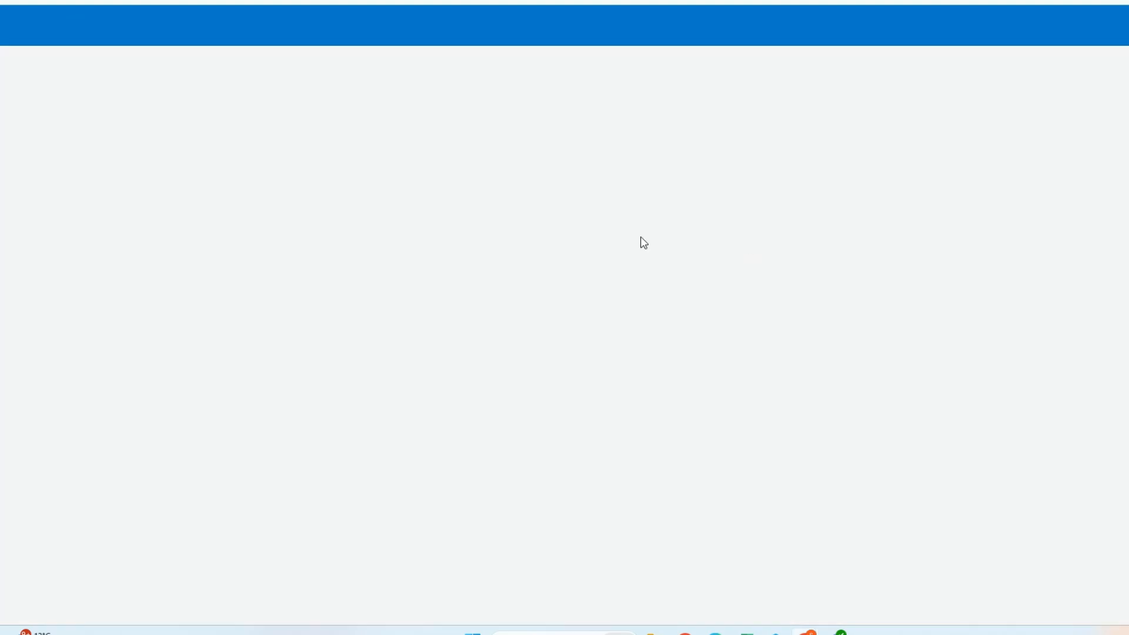